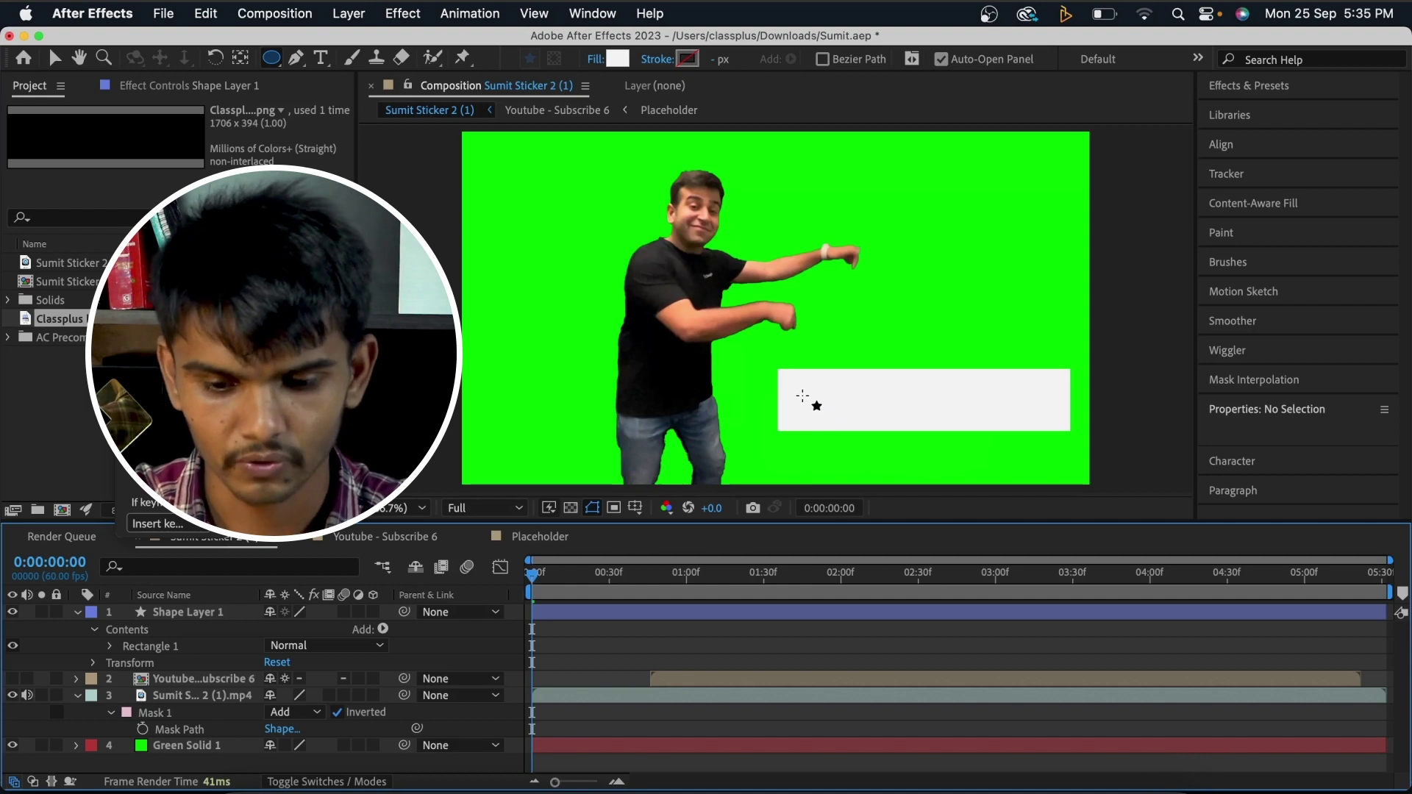
# Draw a small circle with a centred anchor point inside the white bar's left end and duplicate its layer
pyautogui.moveTo(791, 383); pyautogui.dragTo(834, 424)
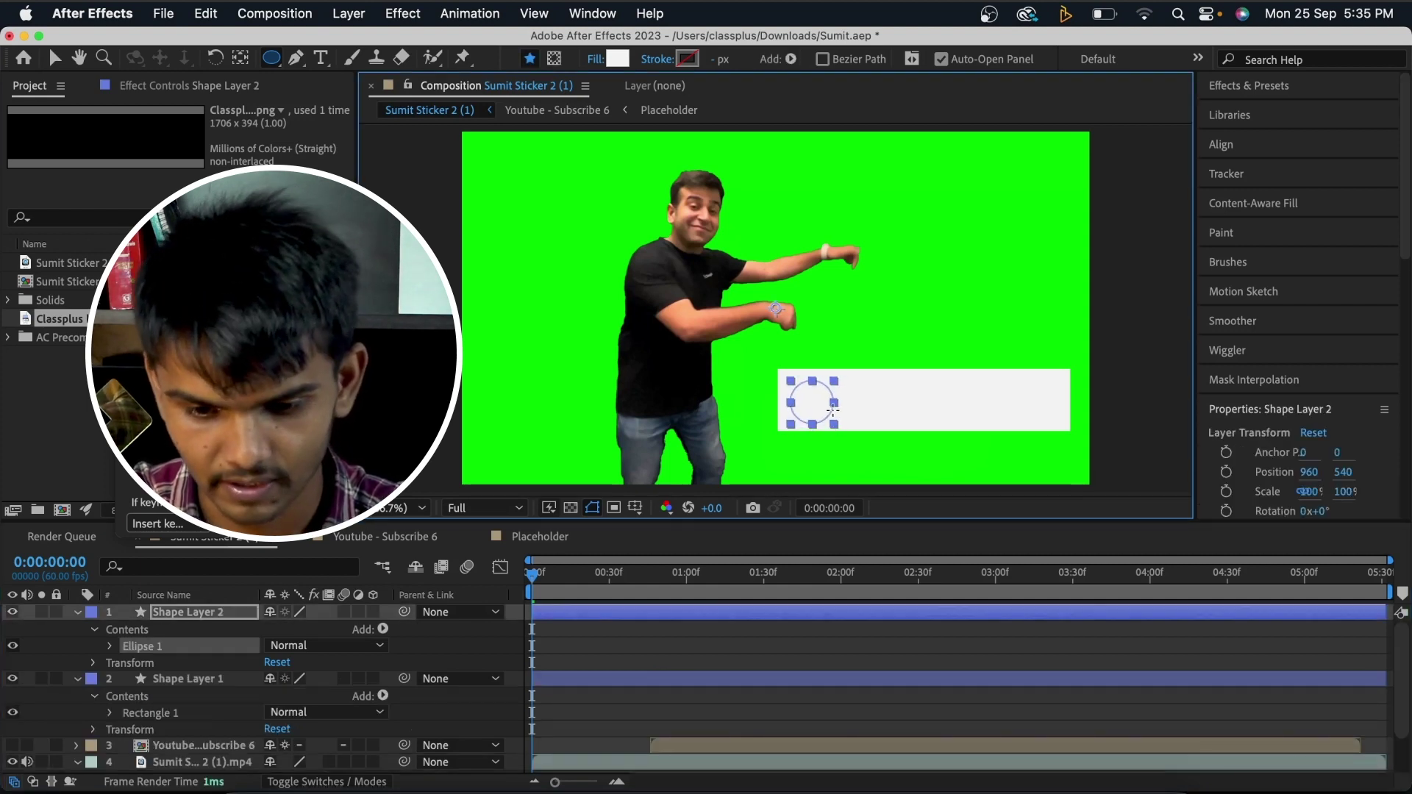
pyautogui.click(241, 57)
pyautogui.click(615, 667)
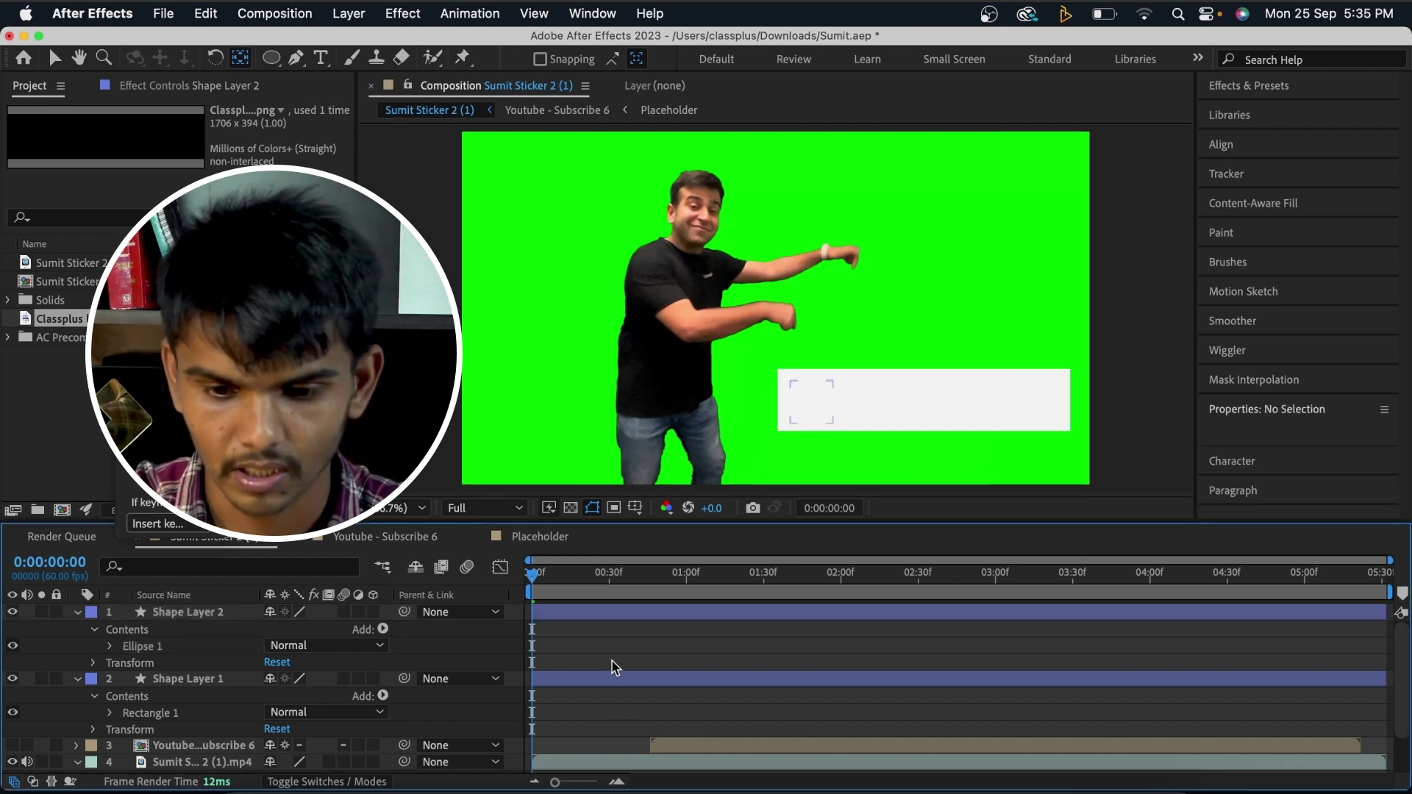
pyautogui.click(650, 619)
pyautogui.press('super+d')
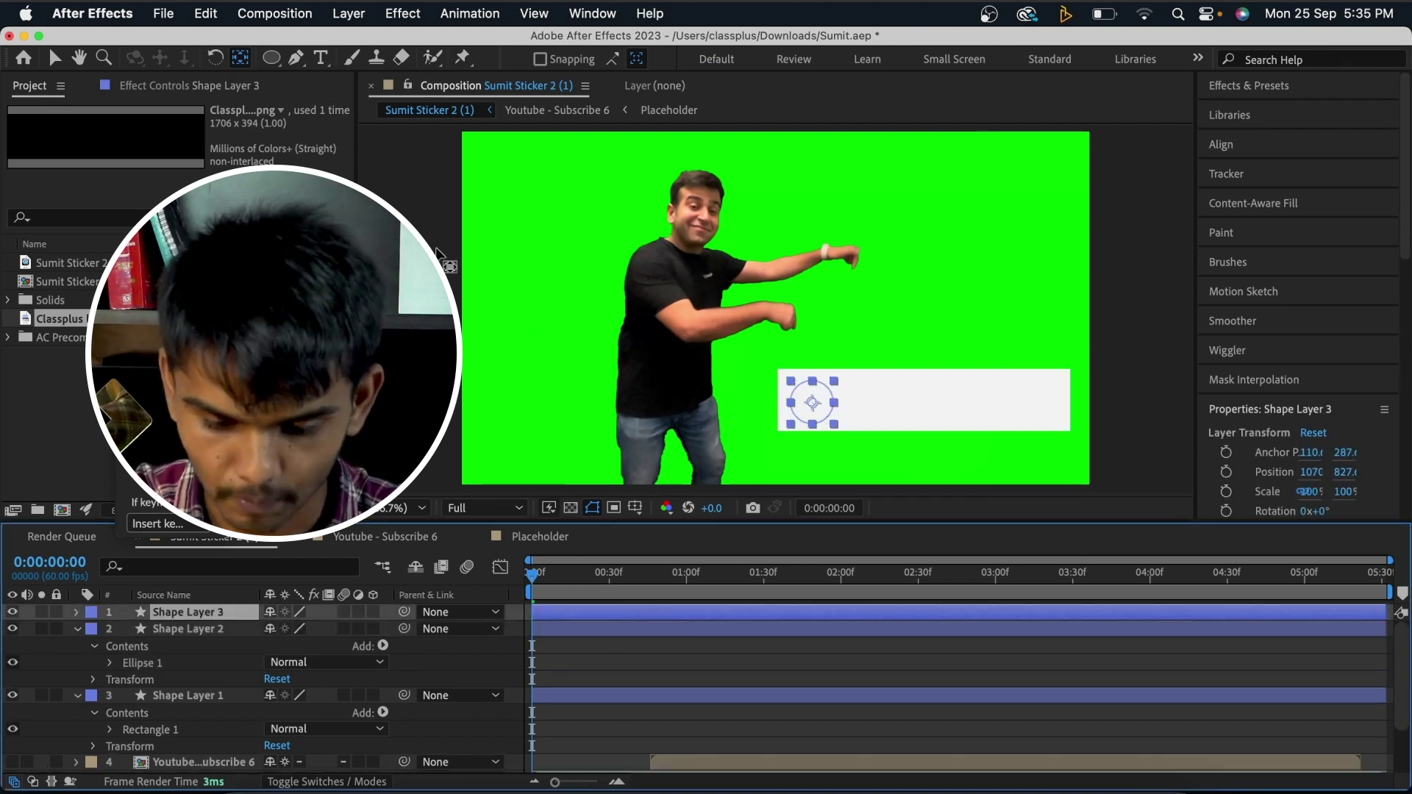
# Change the duplicated circle's fill colour to bright blue (00A0FF)
pyautogui.click(272, 57)
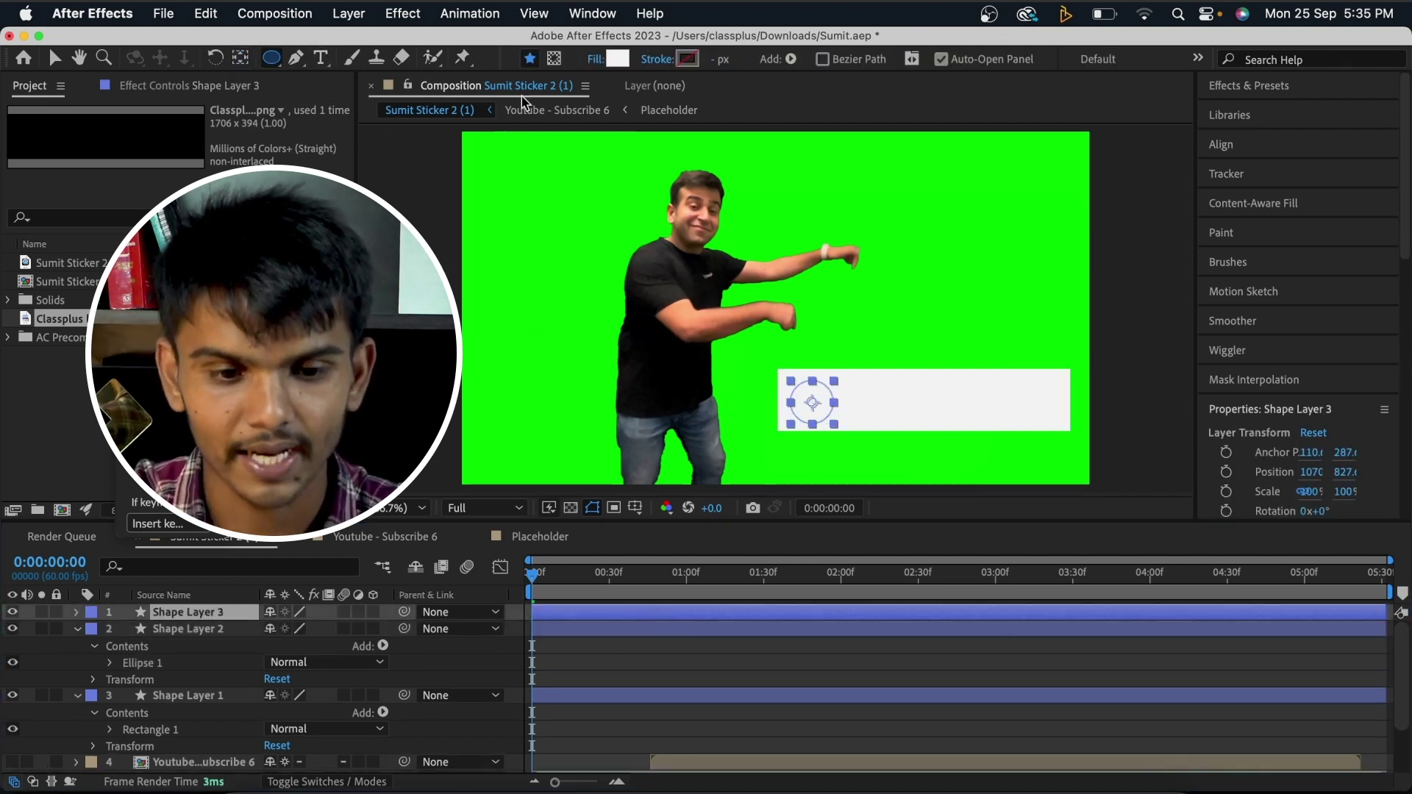
pyautogui.click(617, 60)
pyautogui.write('00A0FF')
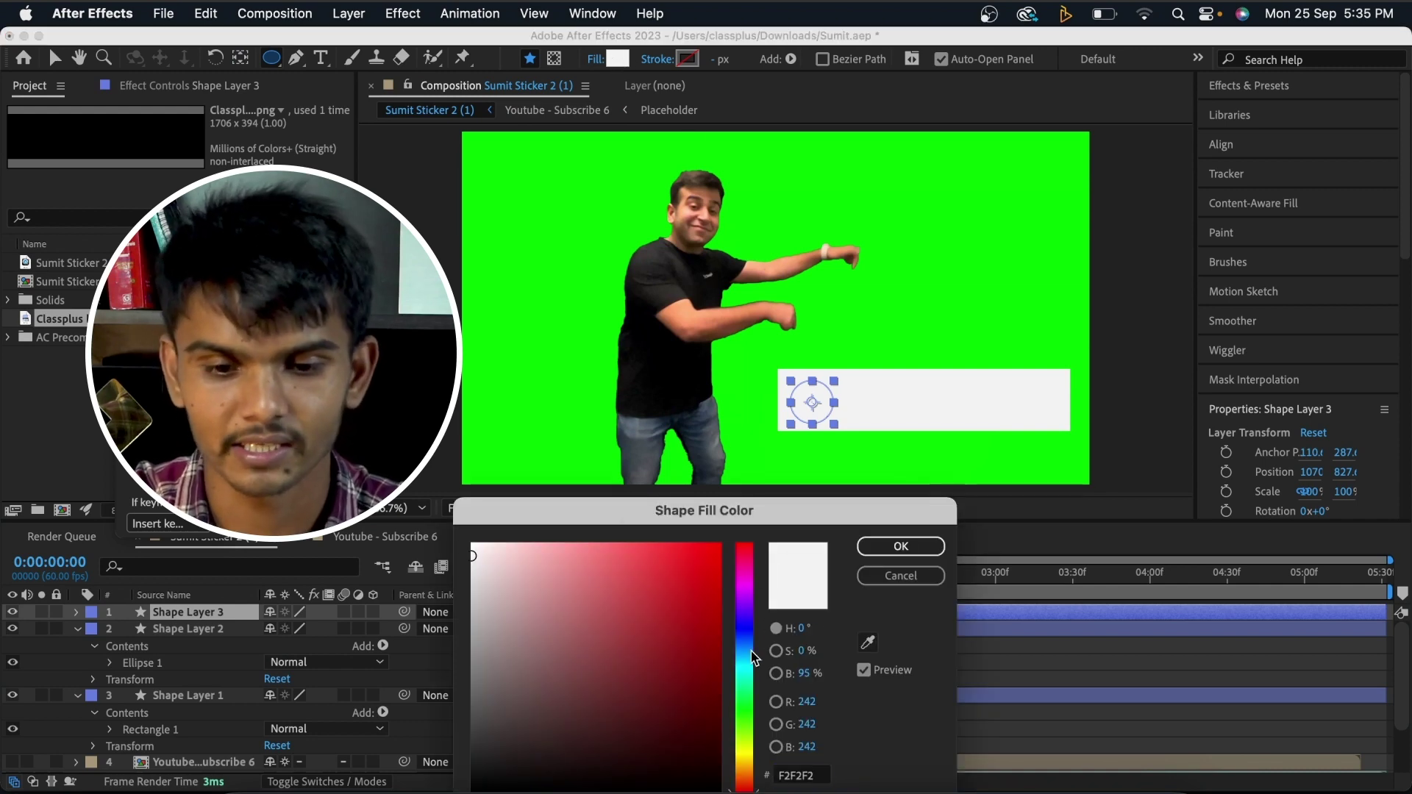
pyautogui.press('Tab')
pyautogui.click(900, 546)
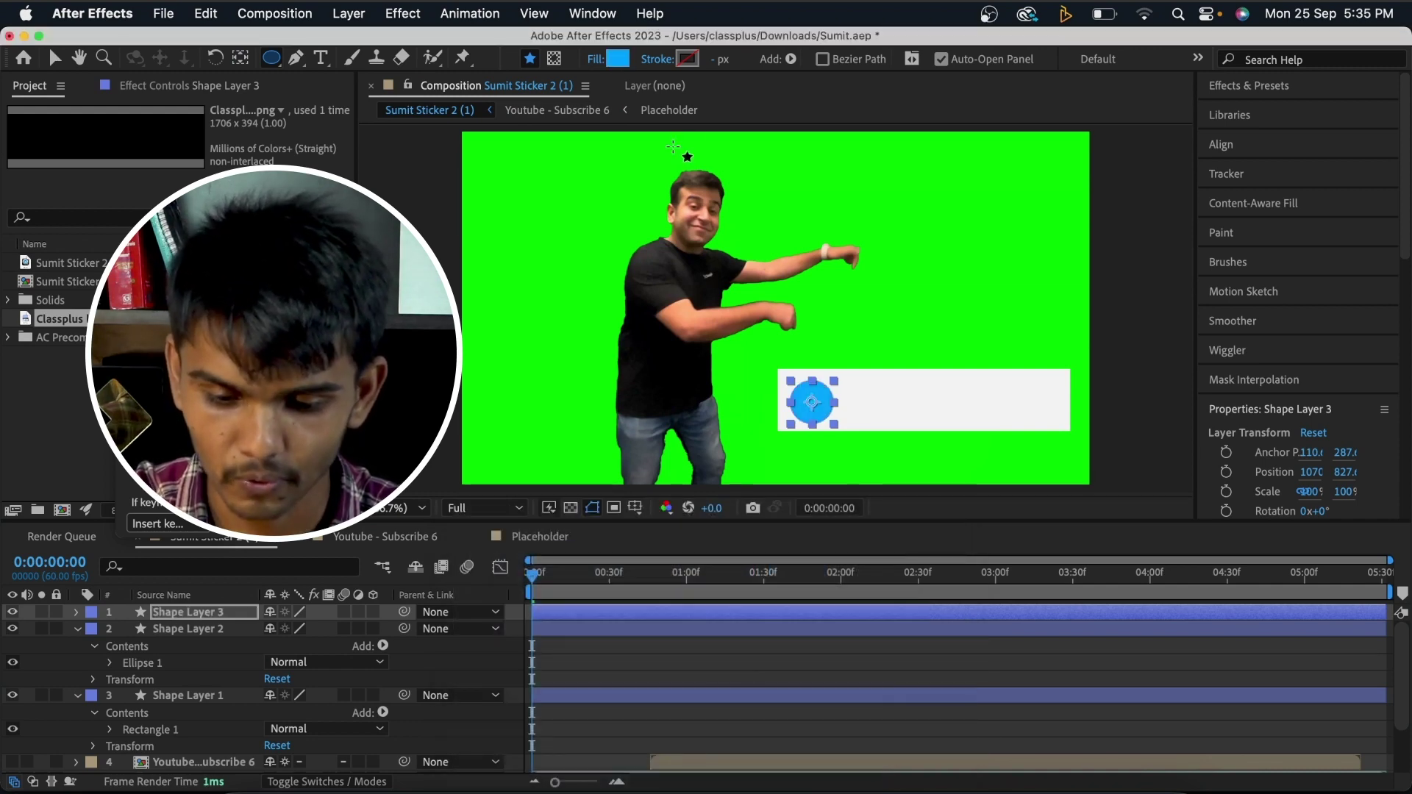
# Give the duplicated circle an 8 px solid stroke in medium blue
pyautogui.click(656, 59)
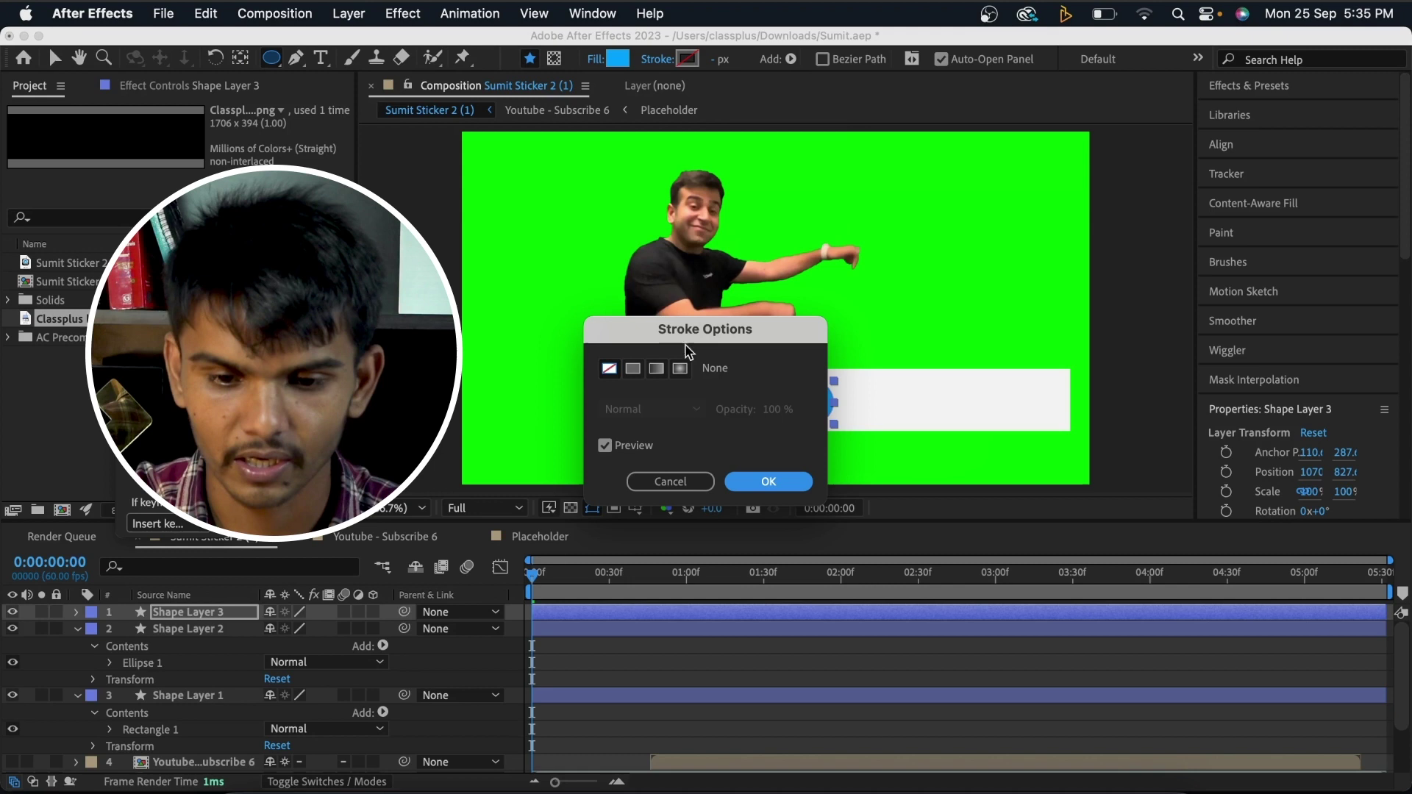
pyautogui.click(632, 368)
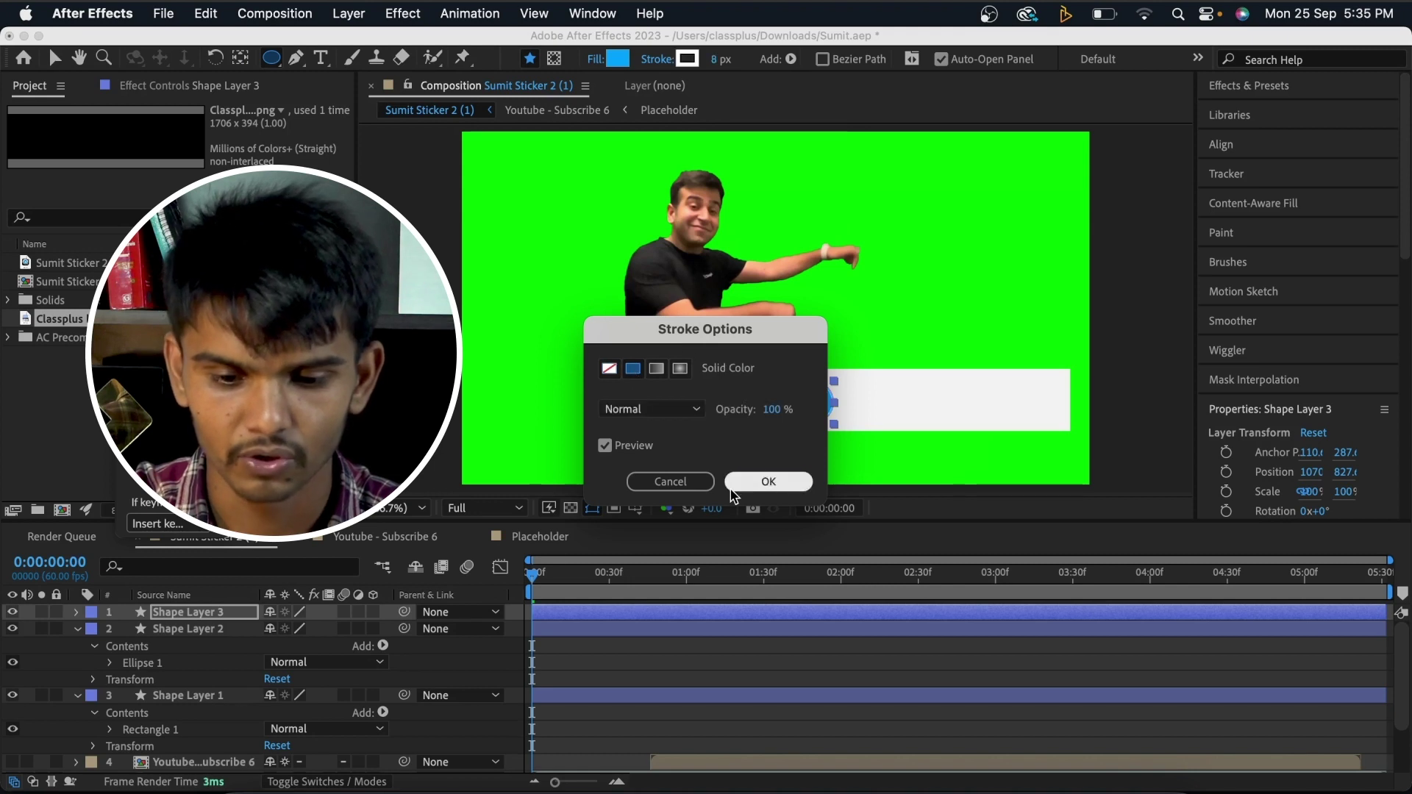
pyautogui.click(768, 482)
pyautogui.click(690, 59)
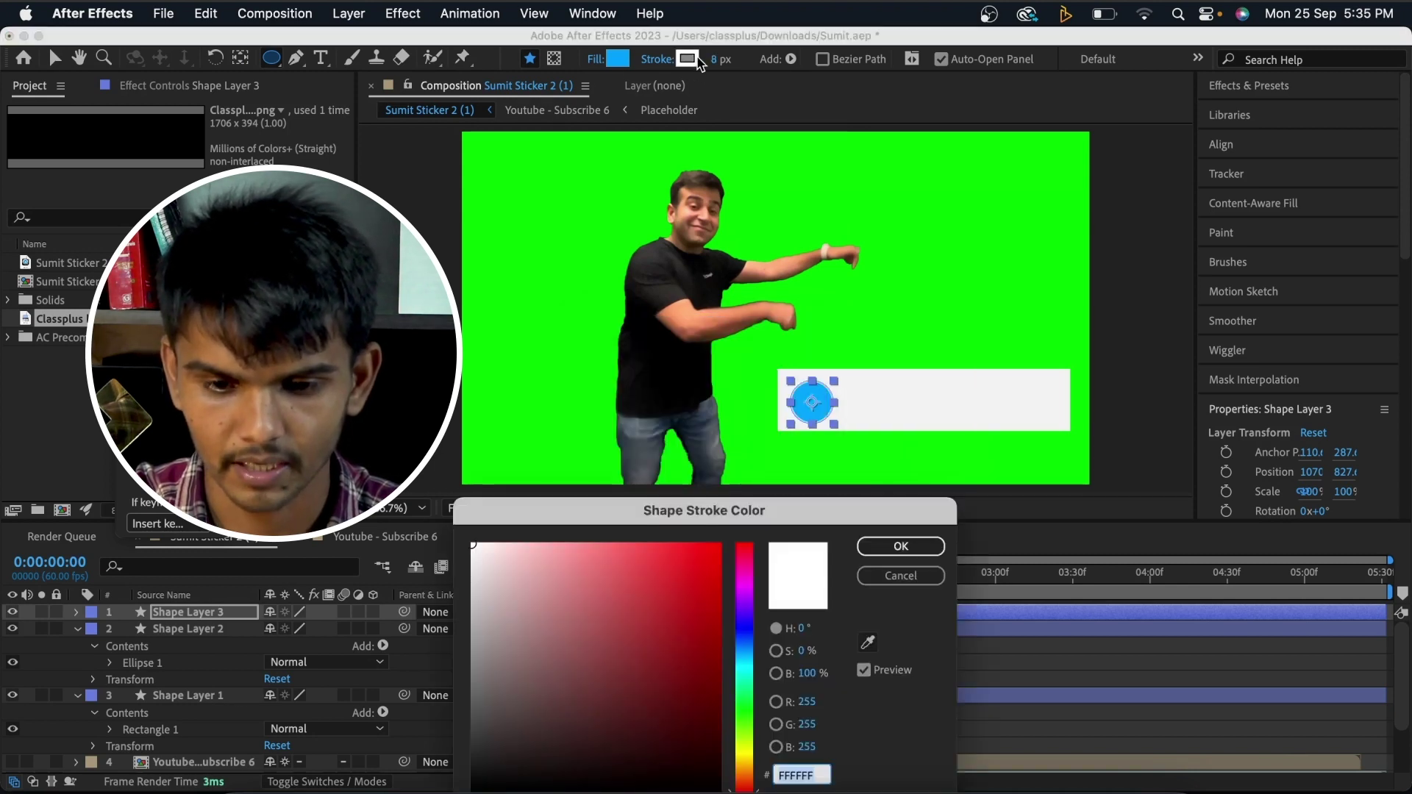
pyautogui.click(745, 648)
pyautogui.moveTo(711, 632); pyautogui.dragTo(692, 578)
pyautogui.click(893, 548)
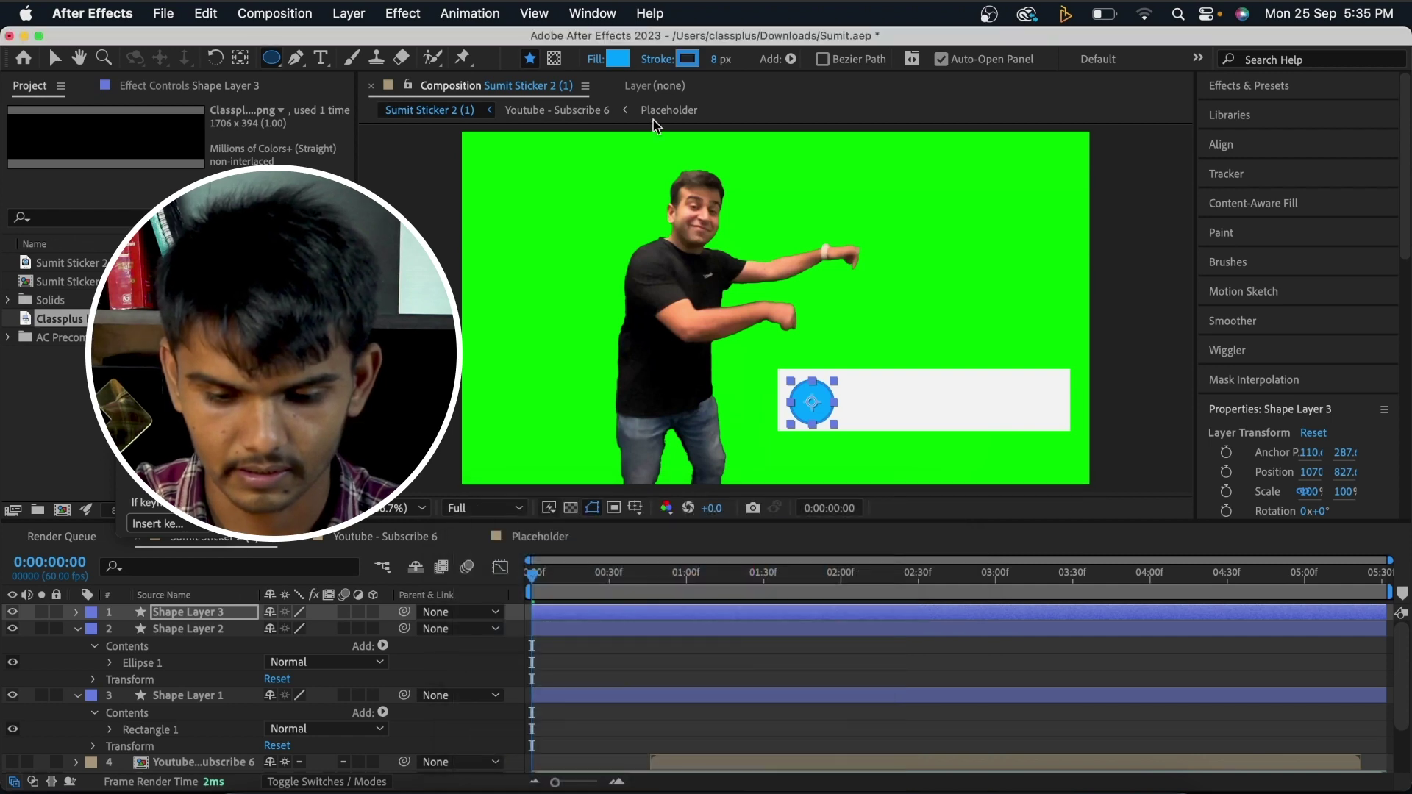
# Set the duplicated circle's fill to None so only the ring is drawn, and deselect the layer
pyautogui.click(591, 58)
pyautogui.click(609, 368)
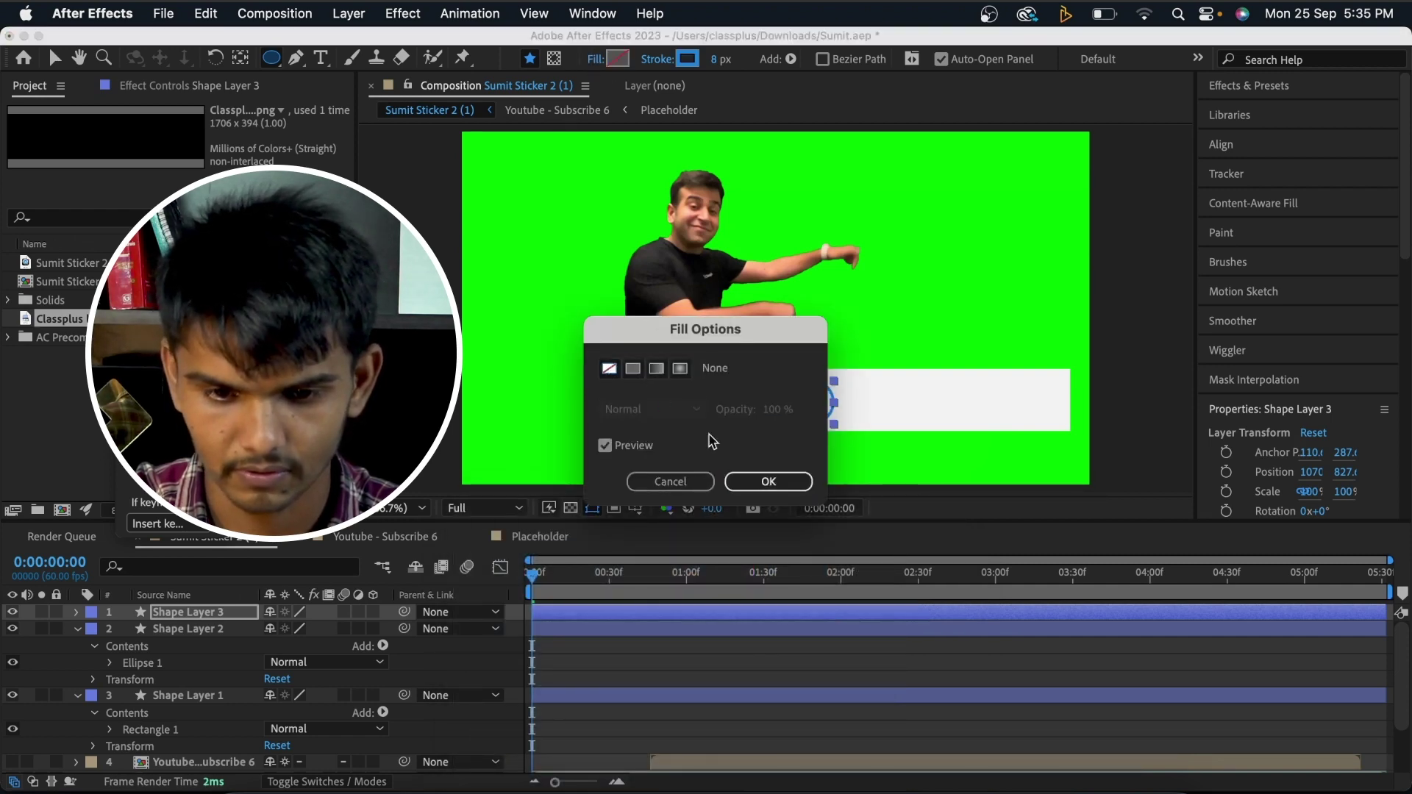
pyautogui.click(755, 480)
pyautogui.click(647, 675)
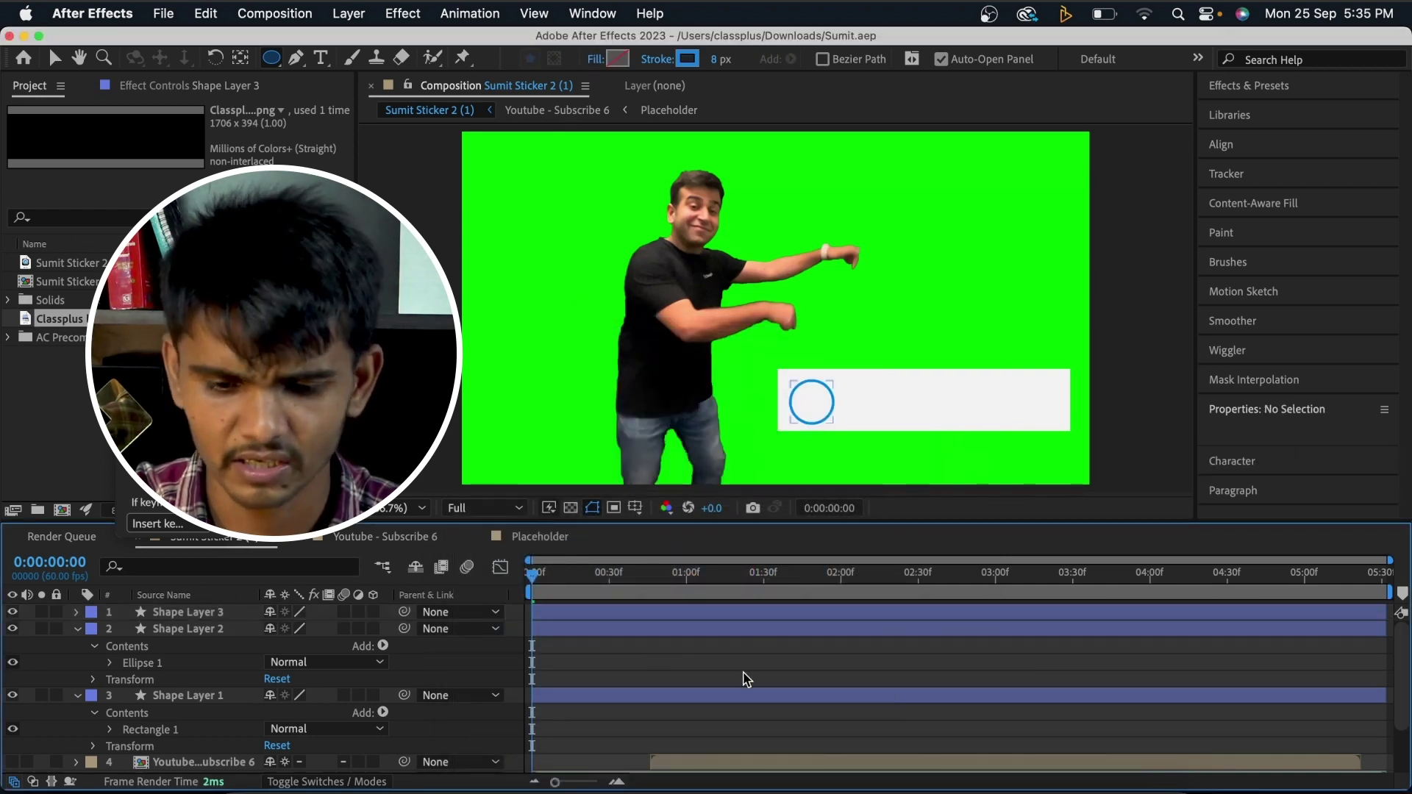
# Add the Classplus logo image to the composition directly below Shape Layer 2 and move its icon over the circle
pyautogui.moveTo(61, 319); pyautogui.dragTo(104, 638)
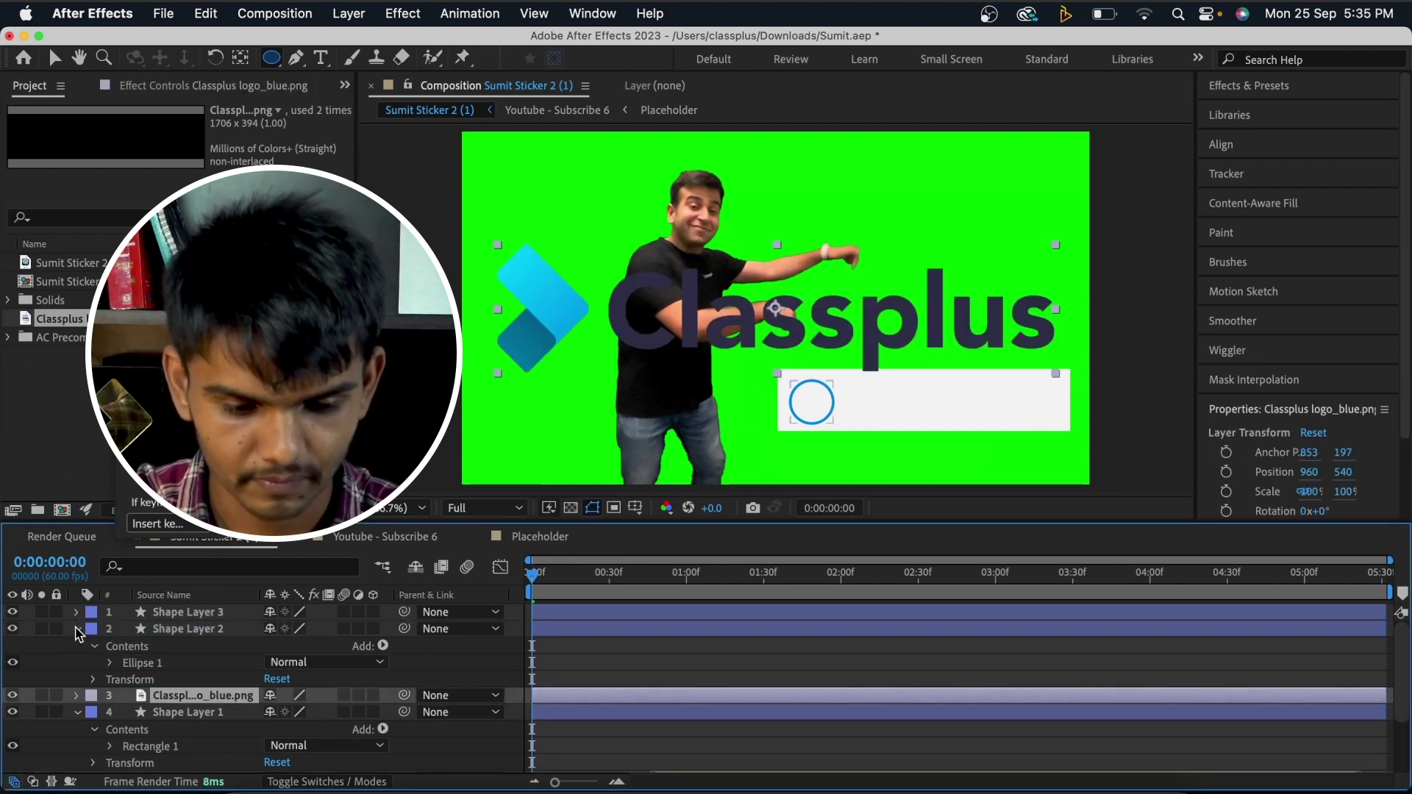
pyautogui.click(76, 630)
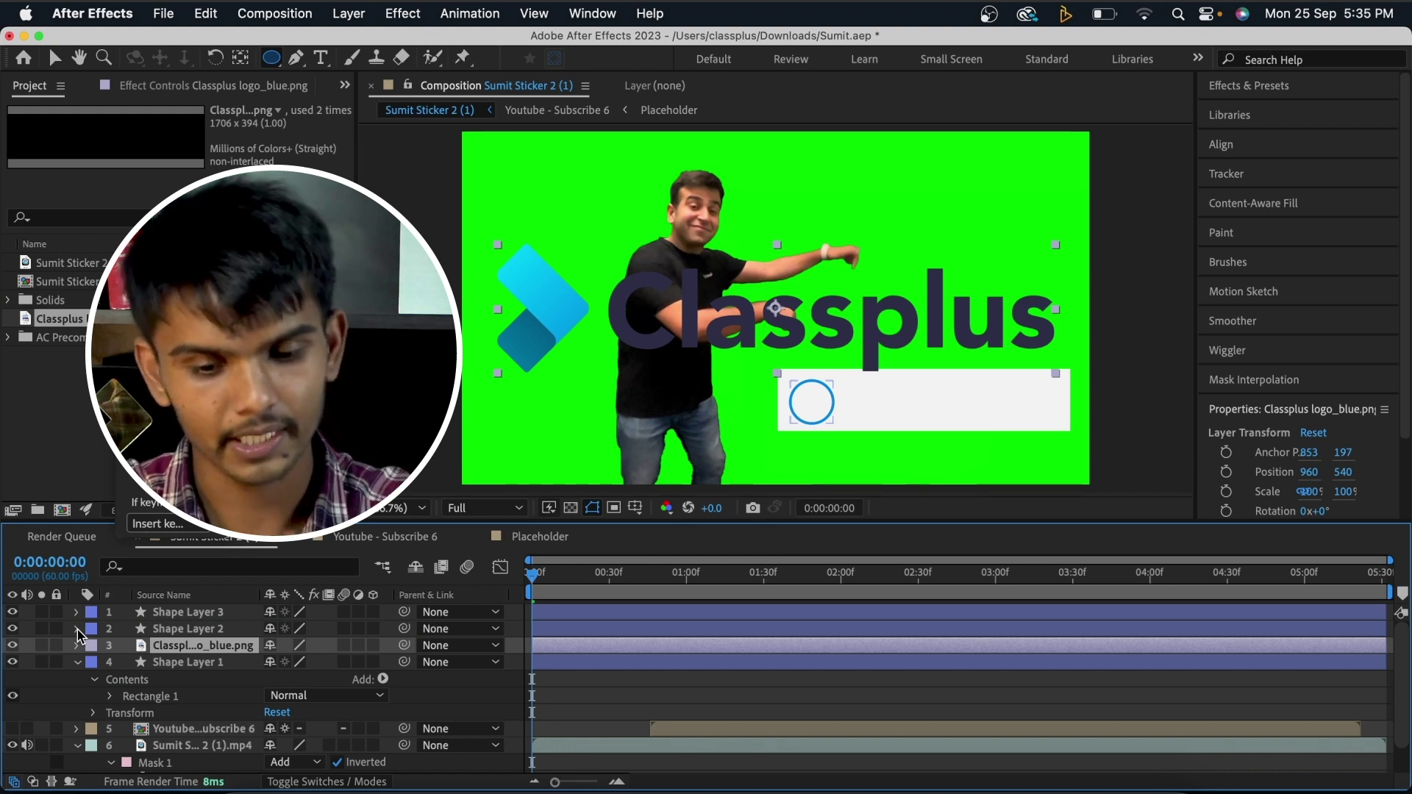
pyautogui.press('v')
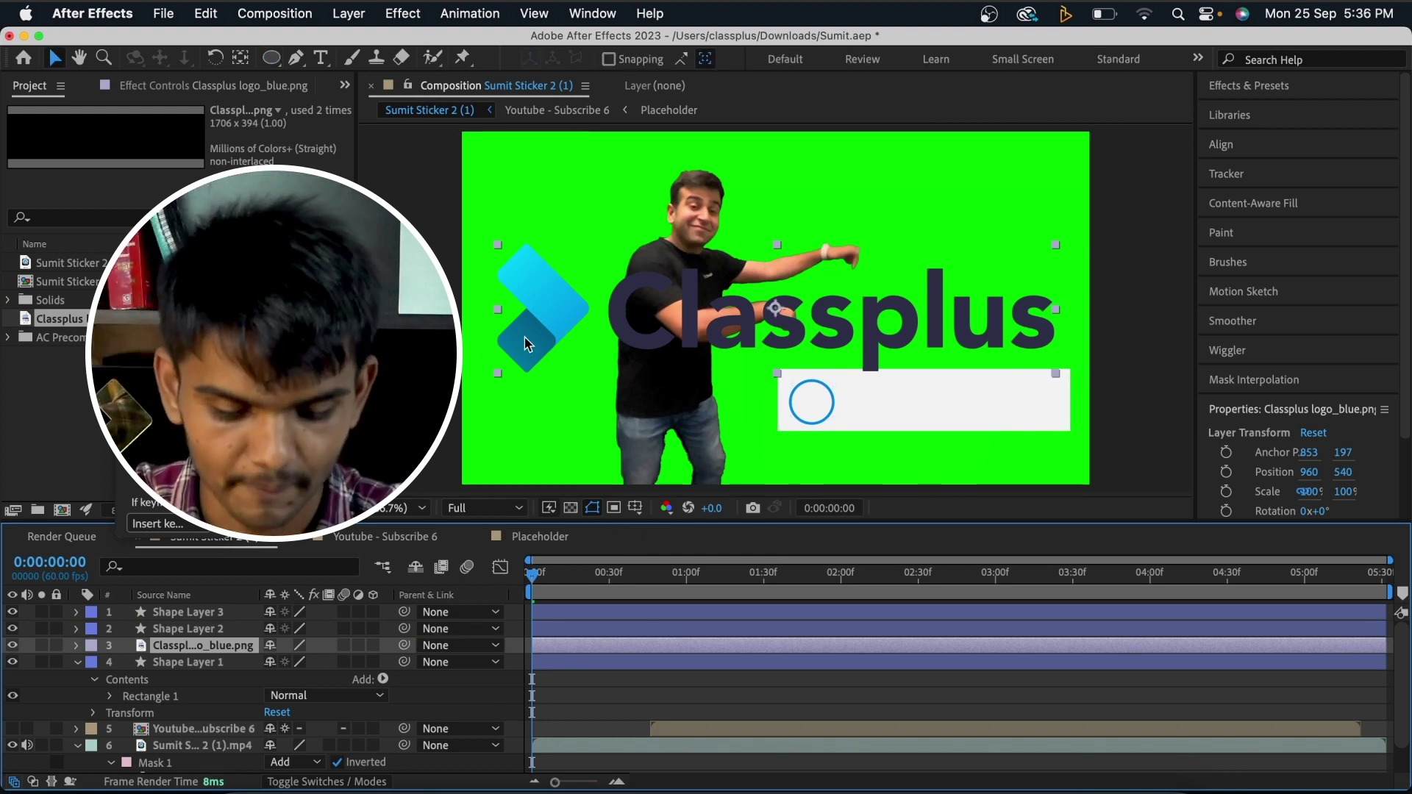
pyautogui.moveTo(540, 345); pyautogui.dragTo(811, 435)
# Scale the Classplus logo down to 26% and reposition it inside the white bar
pyautogui.press('s')
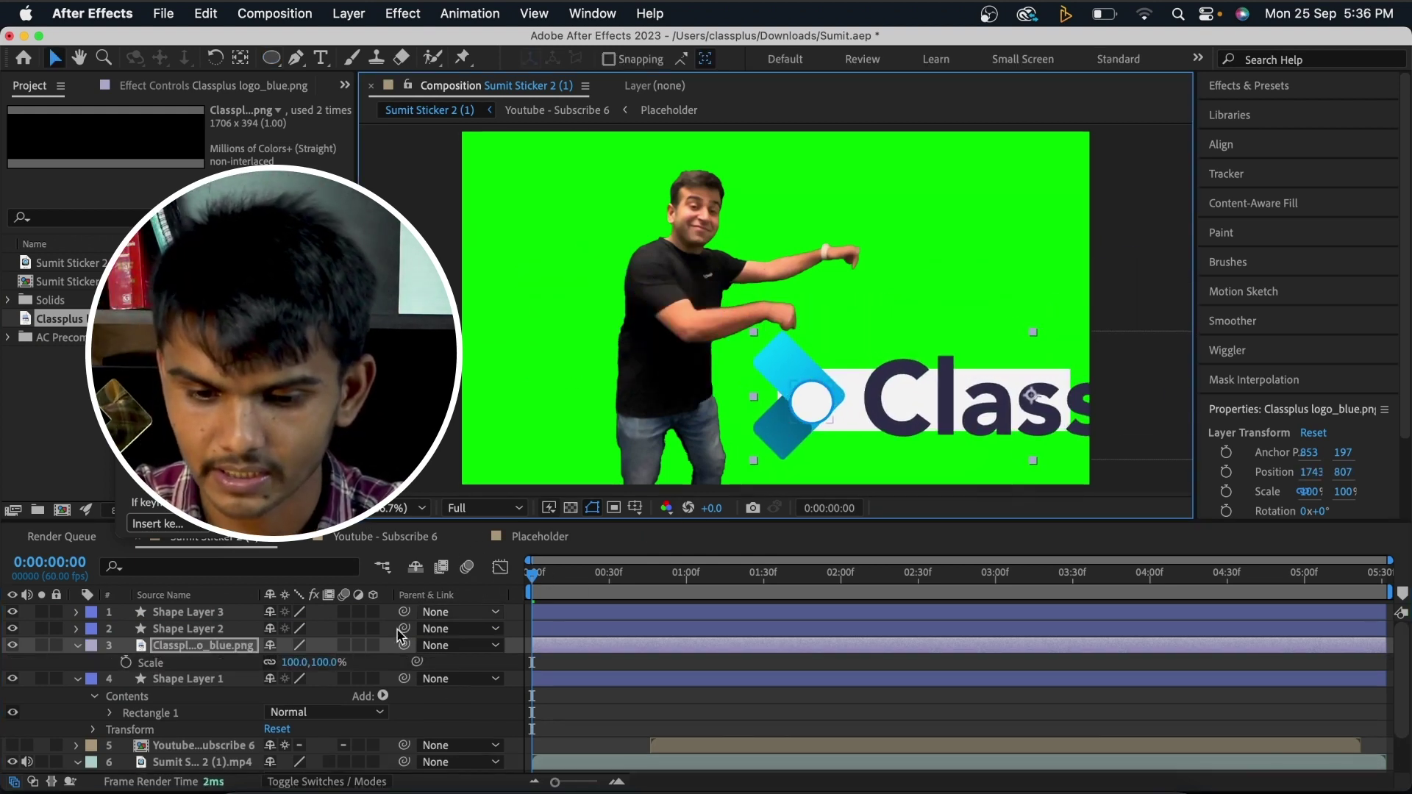
pyautogui.moveTo(298, 665); pyautogui.dragTo(252, 666)
pyautogui.moveTo(925, 377); pyautogui.dragTo(821, 399)
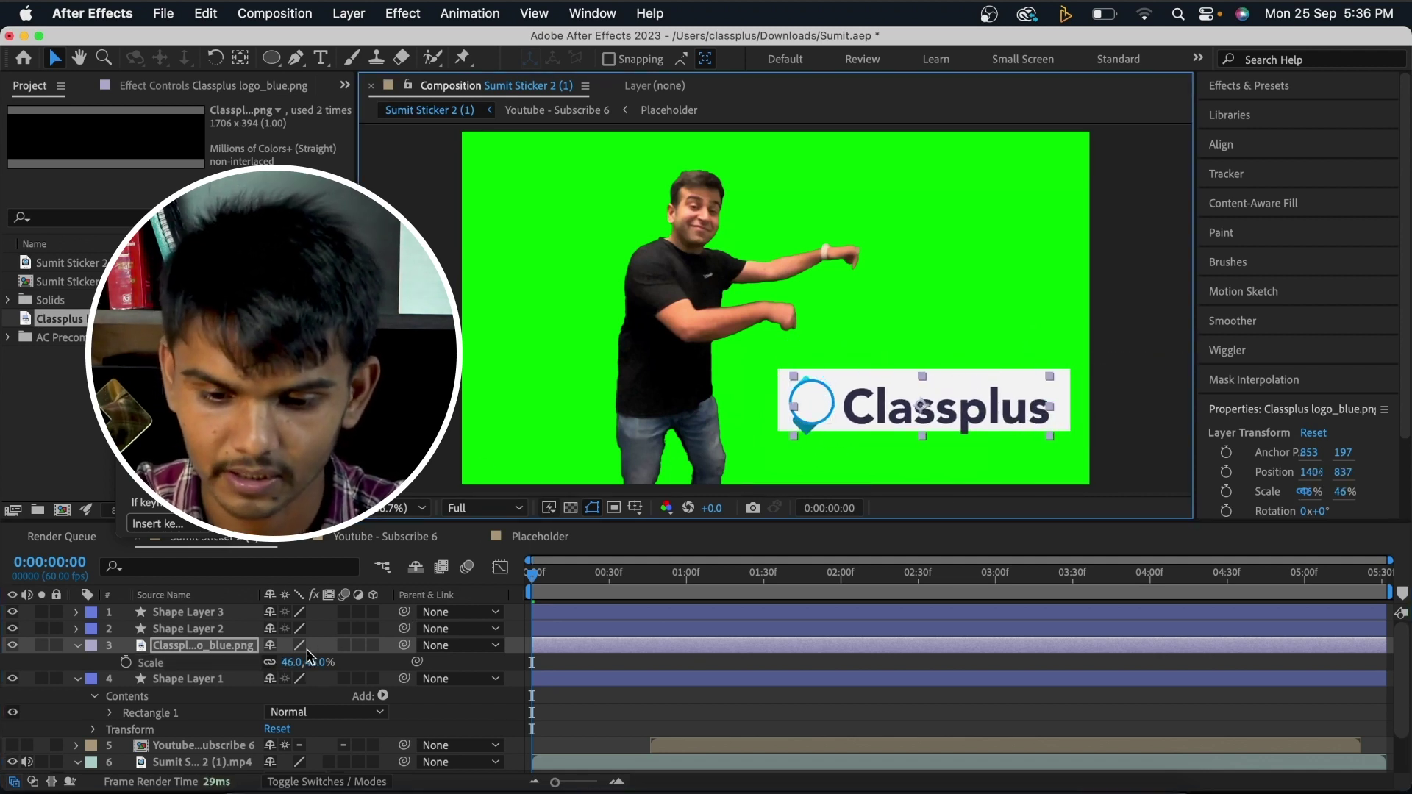
pyautogui.moveTo(303, 662); pyautogui.dragTo(302, 677)
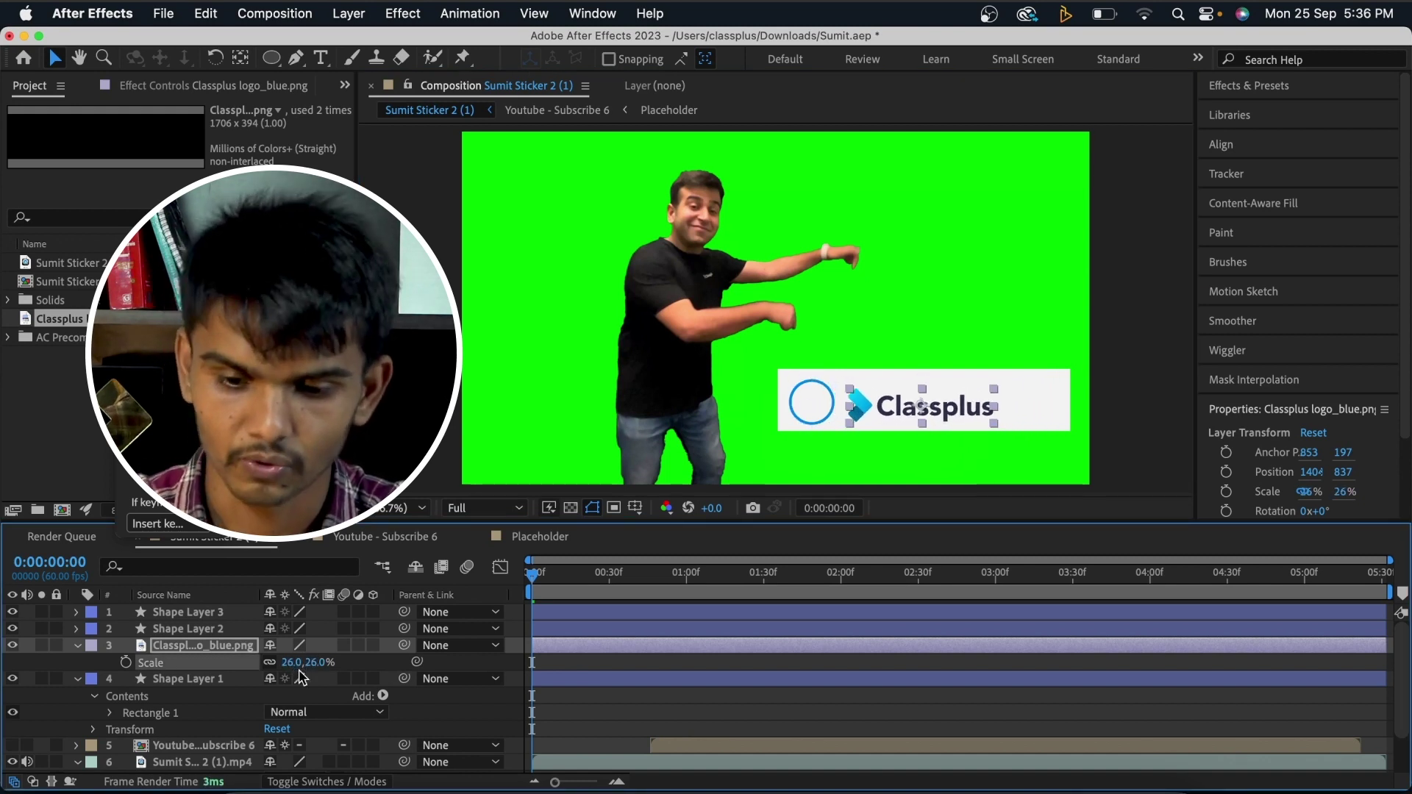
# Nudge the Classplus logo left and up until its icon sits inside the blue ring
pyautogui.hotkey('shift', 'Left')
pyautogui.hotkey('shift', 'Left')
pyautogui.hotkey('shift', 'Left')
pyautogui.hotkey('shift', 'Left')
pyautogui.hotkey('shift', 'Left')
pyautogui.hotkey('shift', 'Left')
pyautogui.hotkey('shift', 'Left')
pyautogui.hotkey('shift', 'Left')
pyautogui.hotkey('shift', 'Left')
pyautogui.hotkey('shift', 'Left')
pyautogui.hotkey('shift', 'Left')
pyautogui.hotkey('shift', 'Left')
pyautogui.hotkey('shift', 'Left')
pyautogui.hotkey('shift', 'Left')
pyautogui.hotkey('shift', 'Left')
pyautogui.press('Left')
pyautogui.press('Up')
pyautogui.press('Up')
pyautogui.press('Up')
pyautogui.press('Up')
pyautogui.press('Up')
pyautogui.press('Up')
pyautogui.press('Up')
pyautogui.press('Up')
pyautogui.press('Up')
pyautogui.press('Up')
pyautogui.press('Up')
pyautogui.press('Up')
pyautogui.press('Up')
pyautogui.press('Up')
pyautogui.press('Up')
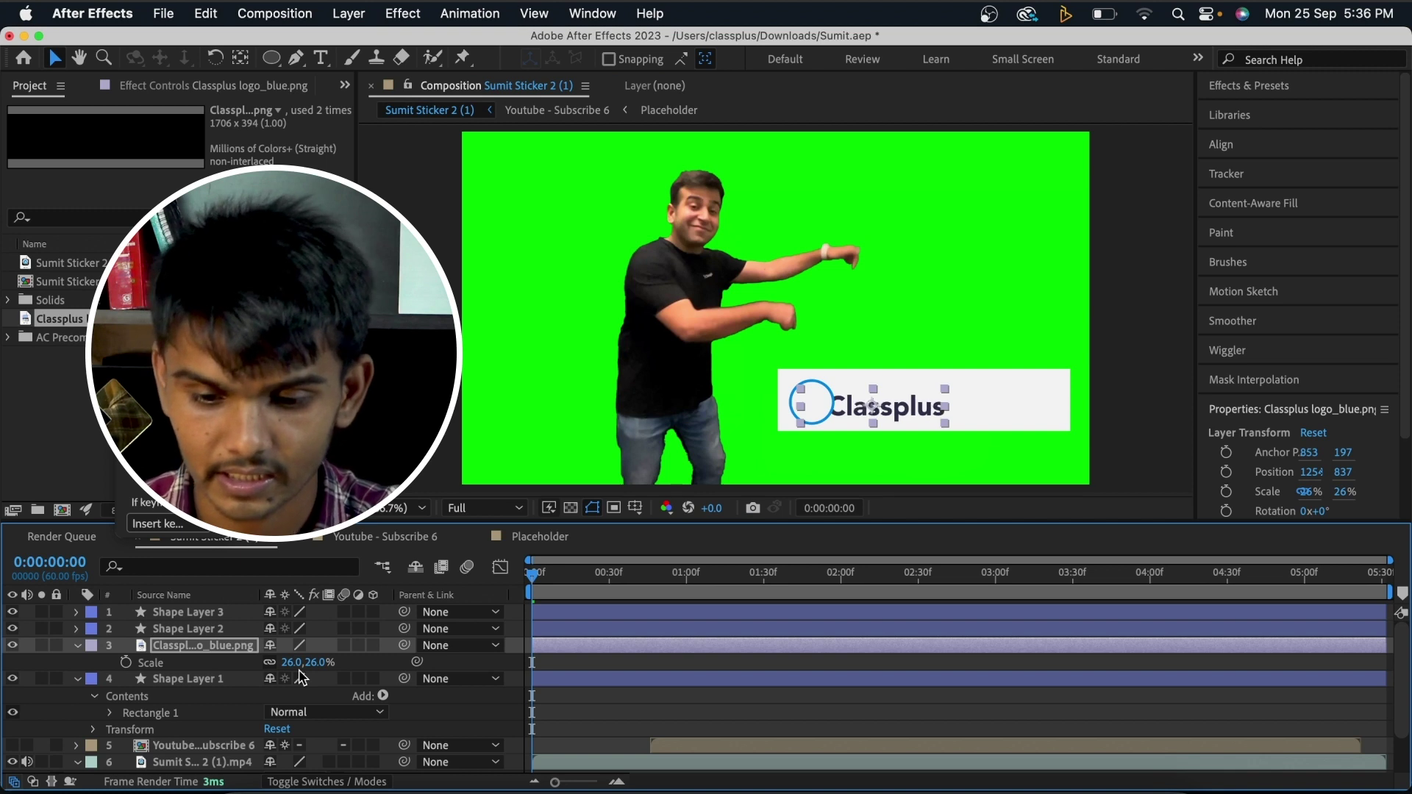
pyautogui.press('Left')
pyautogui.press('Left')
pyautogui.press('Left')
pyautogui.press('Left')
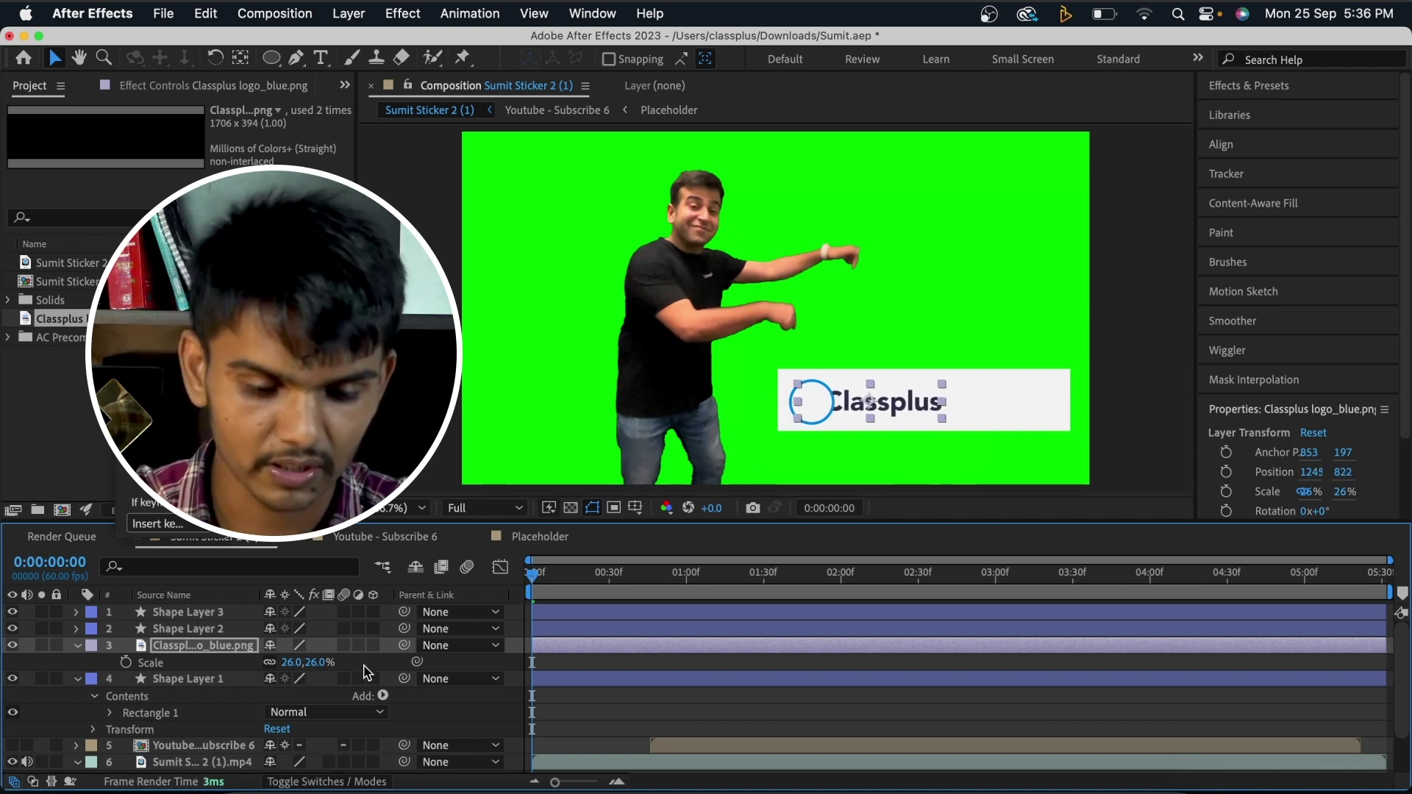
# Set Shape Layer 2 as the track matte of the Classplus logo layer
pyautogui.press('F4')
pyautogui.click(386, 645)
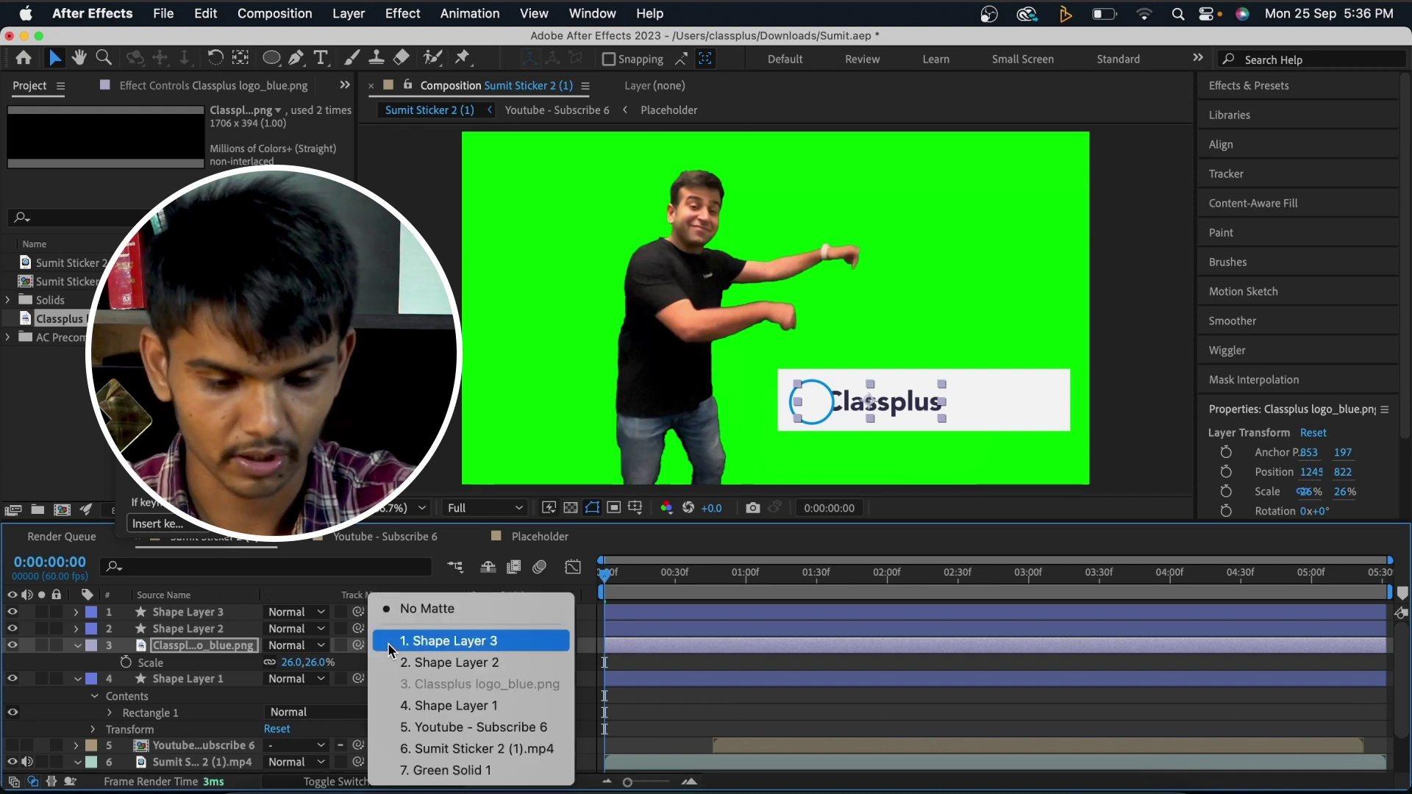
pyautogui.click(429, 664)
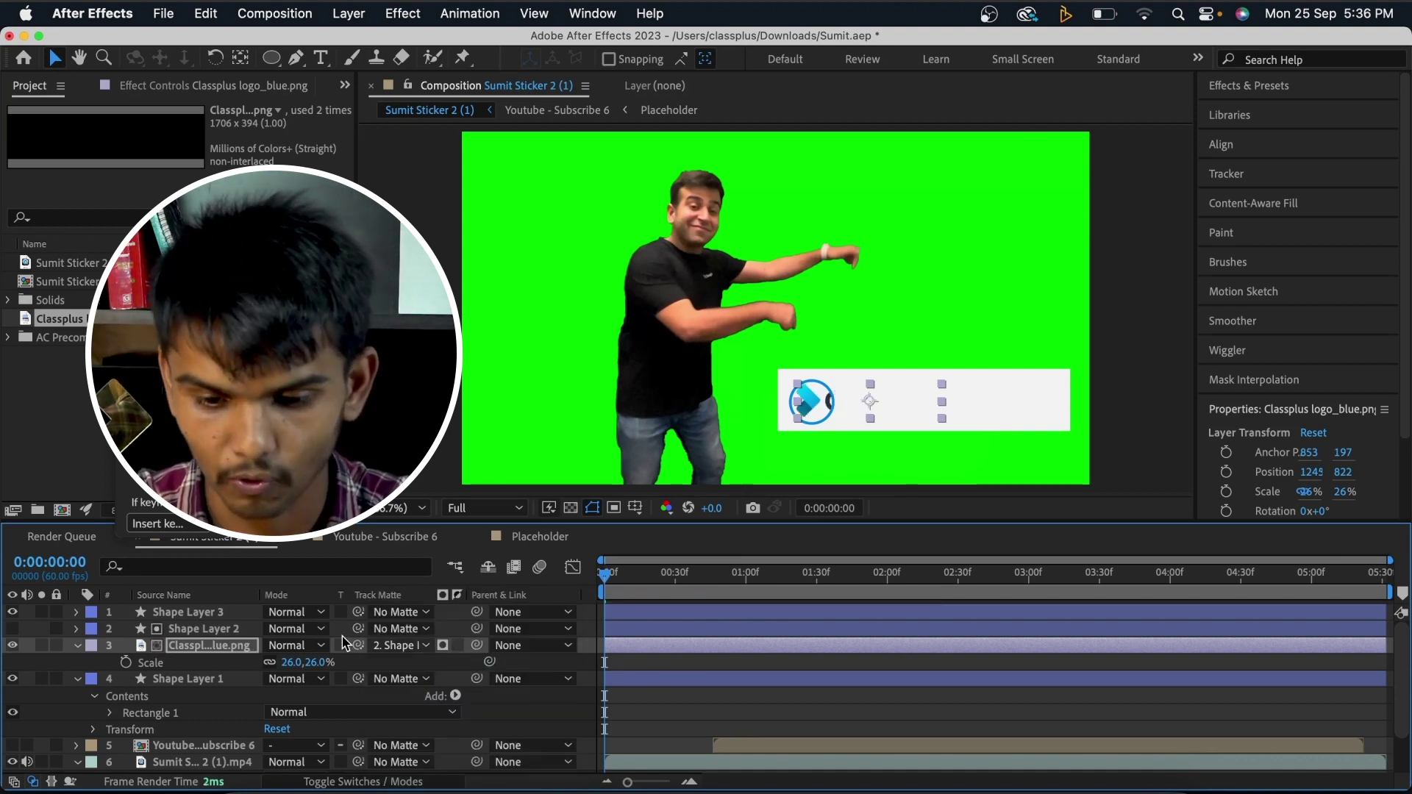
# Set the Classplus logo's scale to 29%
pyautogui.click(292, 661)
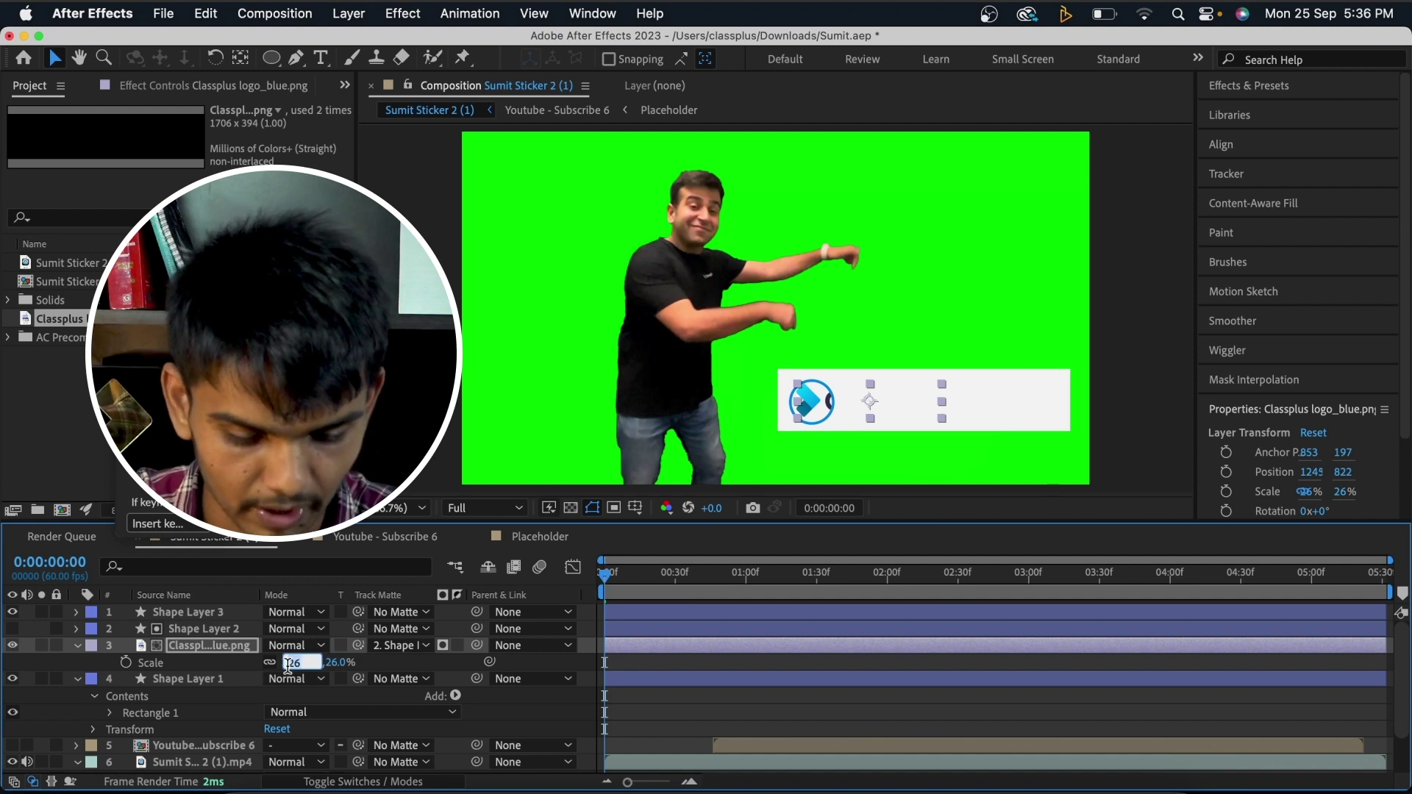
pyautogui.write('29')
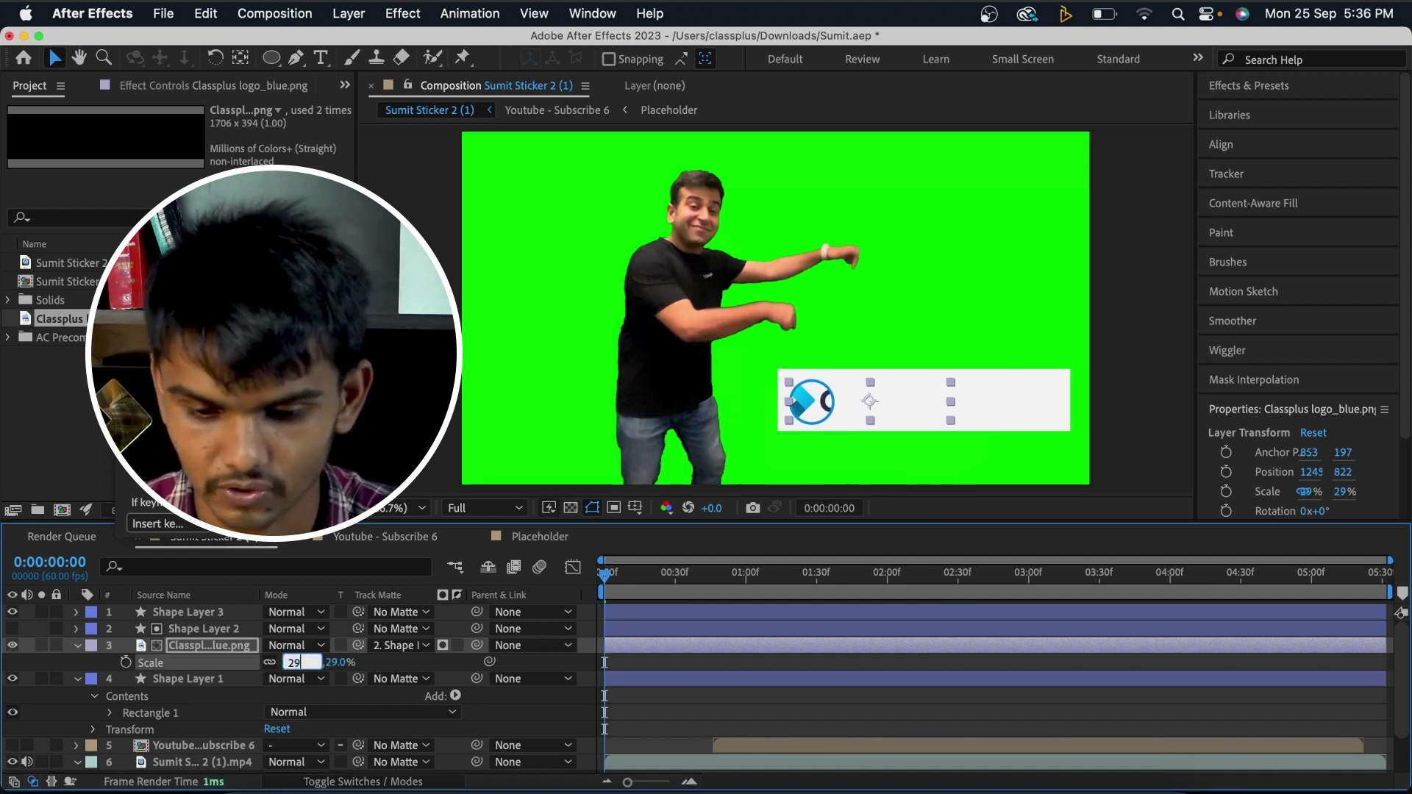
pyautogui.press('Return')
# Nudge the logo right and slightly down to centre its icon within the ring, leaving the rest masked, and deselect it
pyautogui.hotkey('shift', 'Right')
pyautogui.hotkey('shift', 'Right')
pyautogui.hotkey('shift', 'Right')
pyautogui.hotkey('shift', 'Right')
pyautogui.hotkey('shift', 'Right')
pyautogui.hotkey('shift', 'Left')
pyautogui.press('Left')
pyautogui.press('Left')
pyautogui.press('Left')
pyautogui.press('Left')
pyautogui.press('Left')
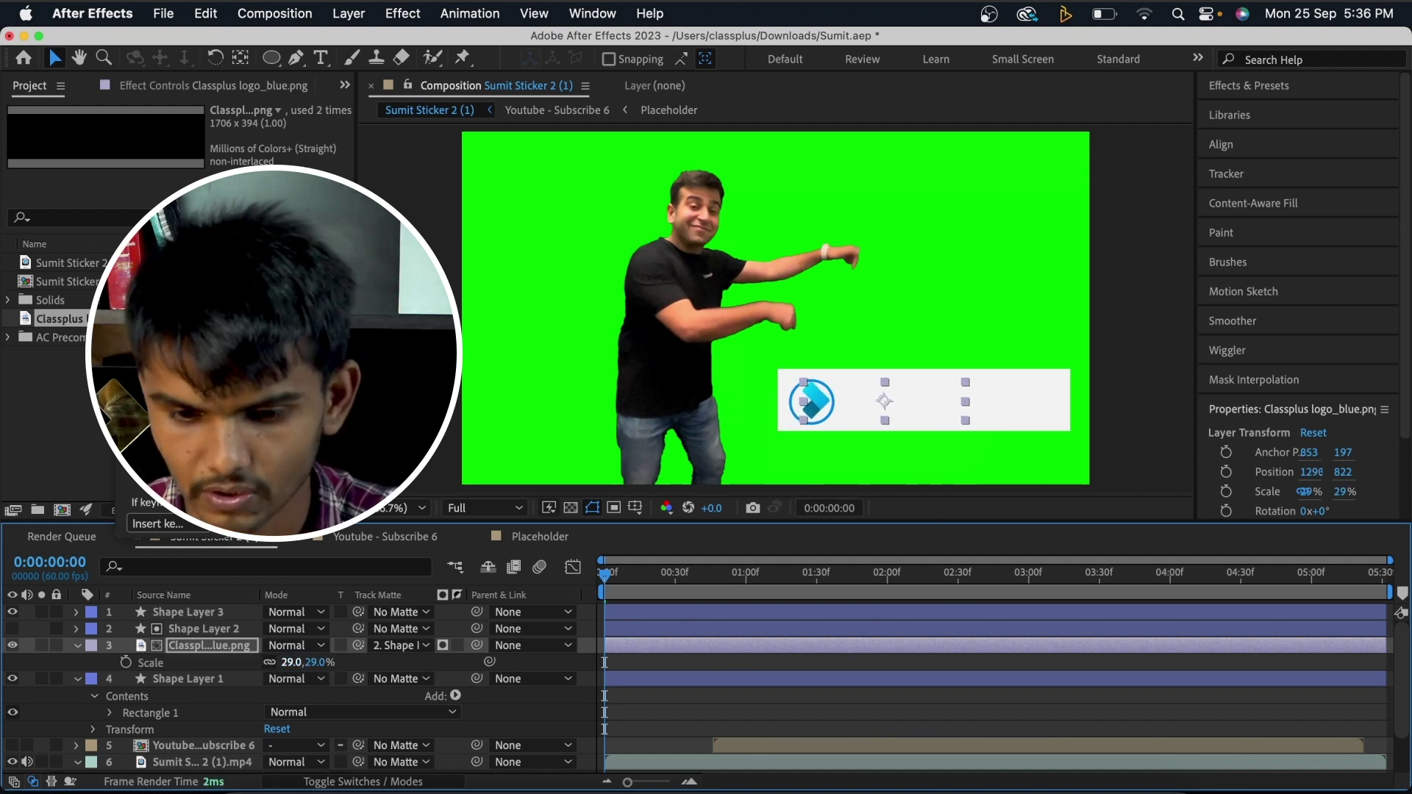
pyautogui.press('Down')
pyautogui.press('Down')
pyautogui.press('Down')
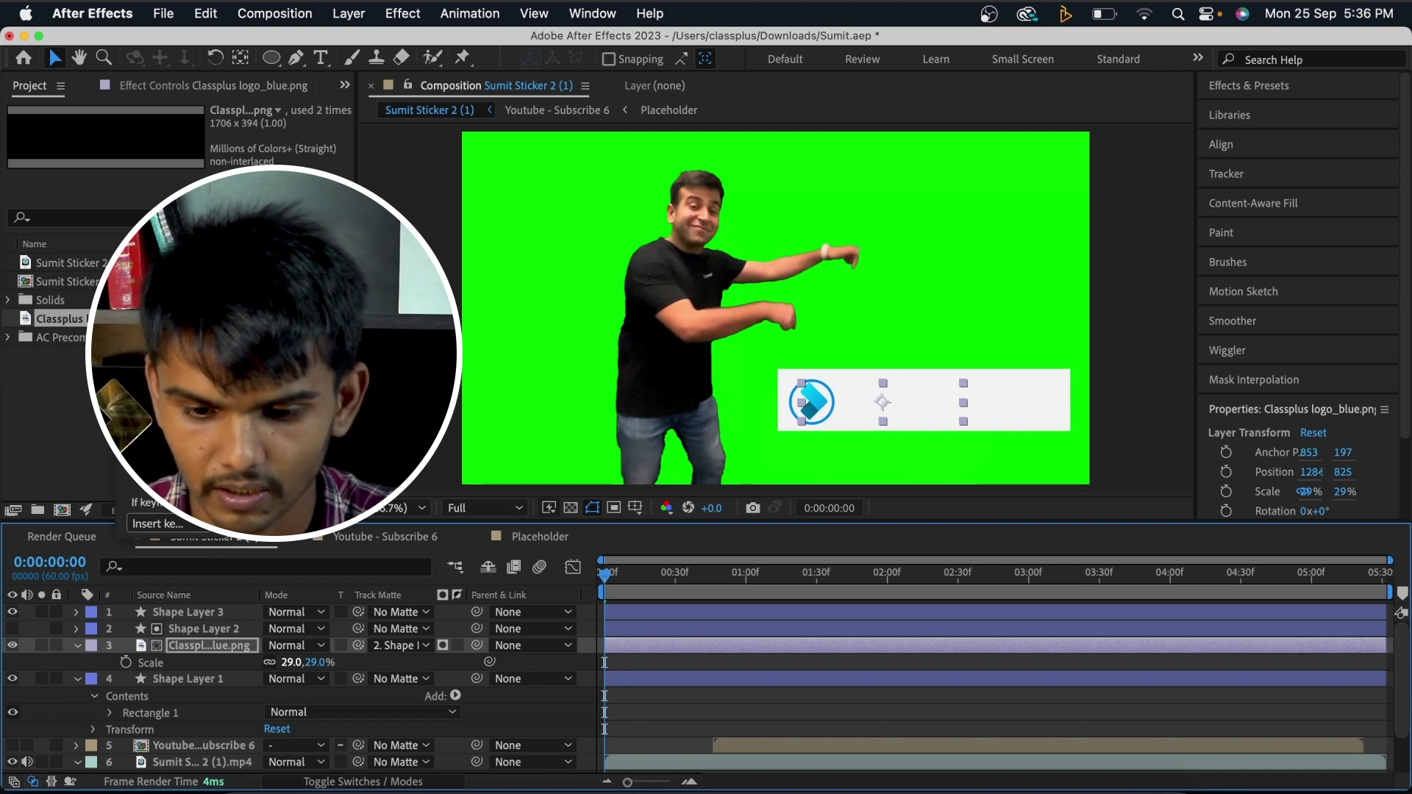
pyautogui.press('F2')
# Add the text "Classplus" on the white bar beside the circular logo
pyautogui.press('super+t')
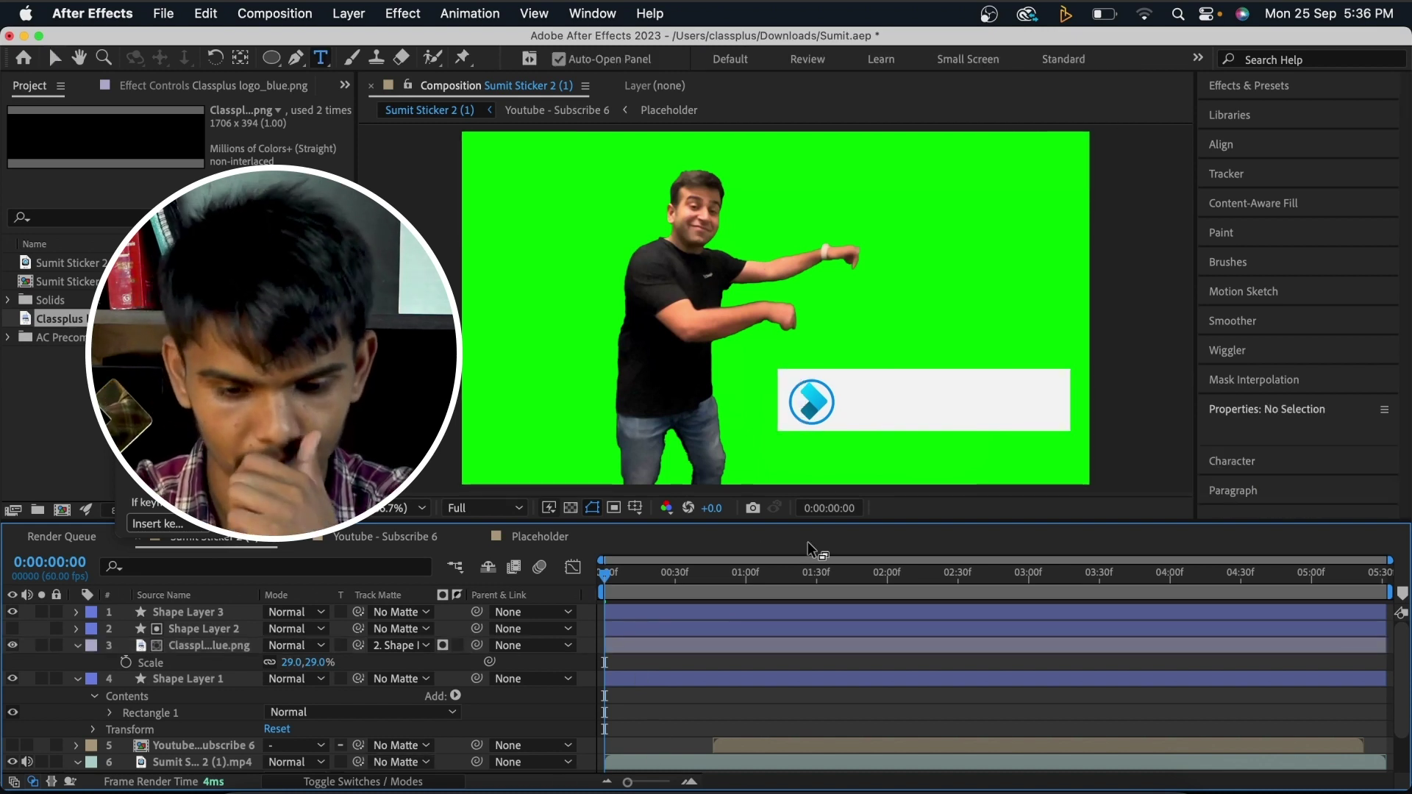
pyautogui.click(872, 409)
pyautogui.write('Cla')
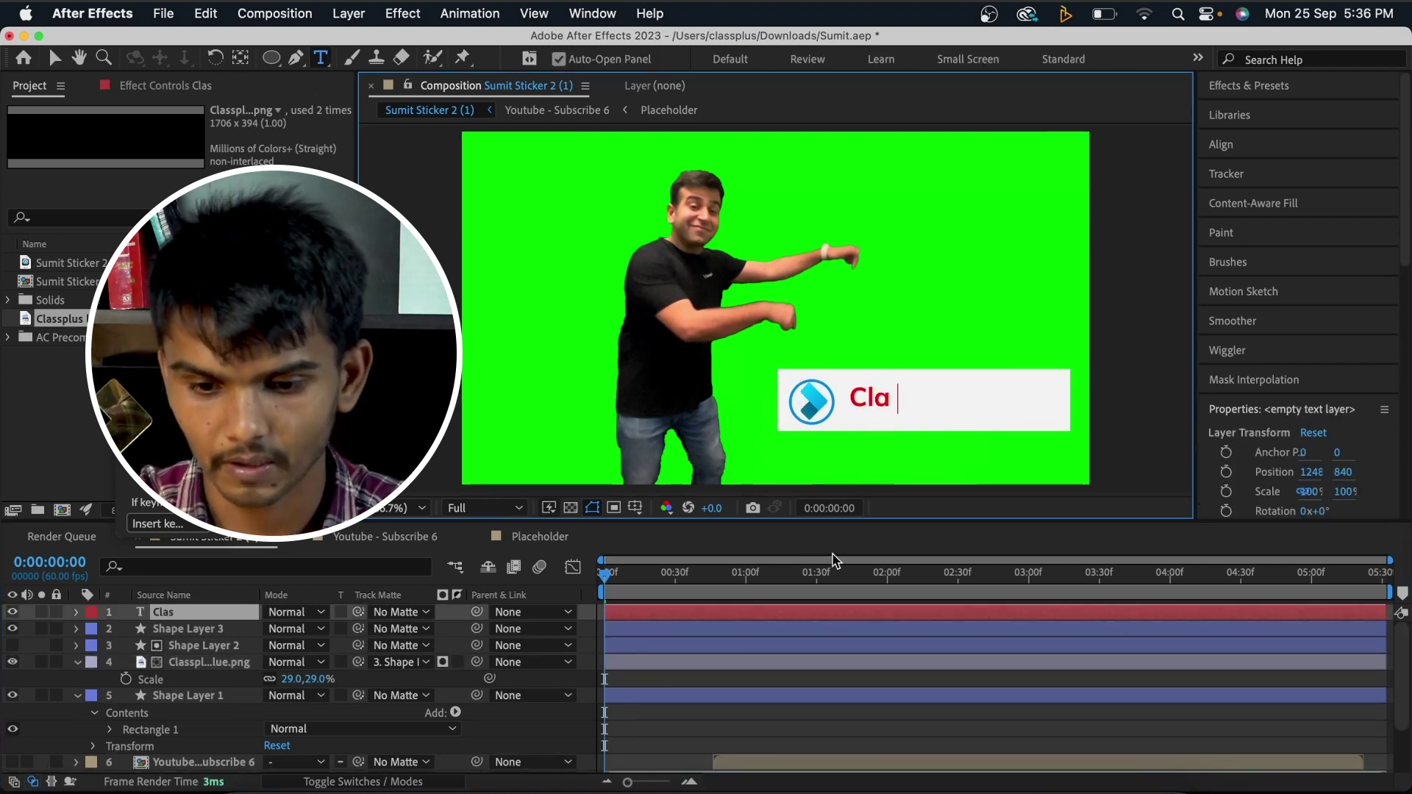
pyautogui.write('ssplus')
# Select the whole "Classplus" text and set its fill to bright blue 0094FF
pyautogui.press('super+a')
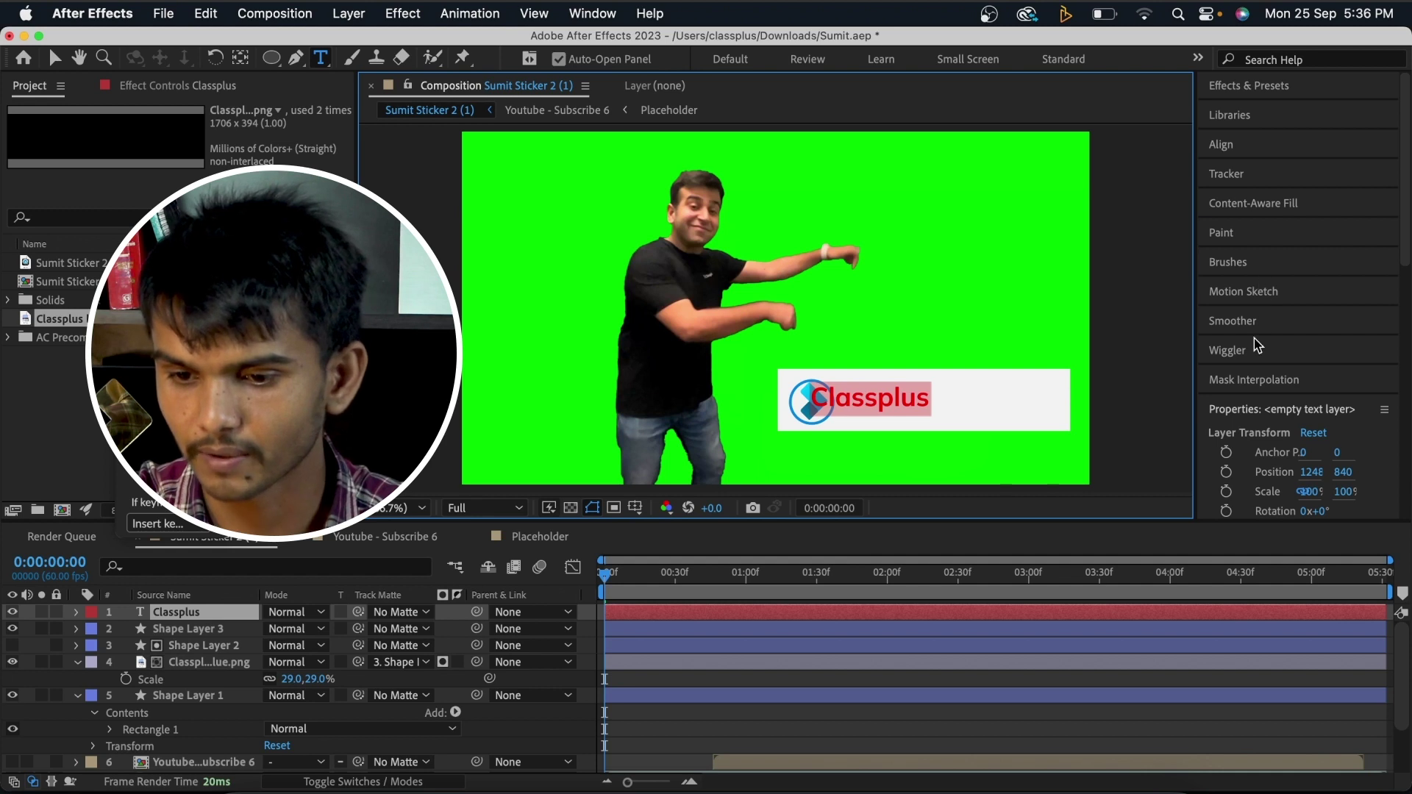
pyautogui.scroll(-10, 1303, 298)
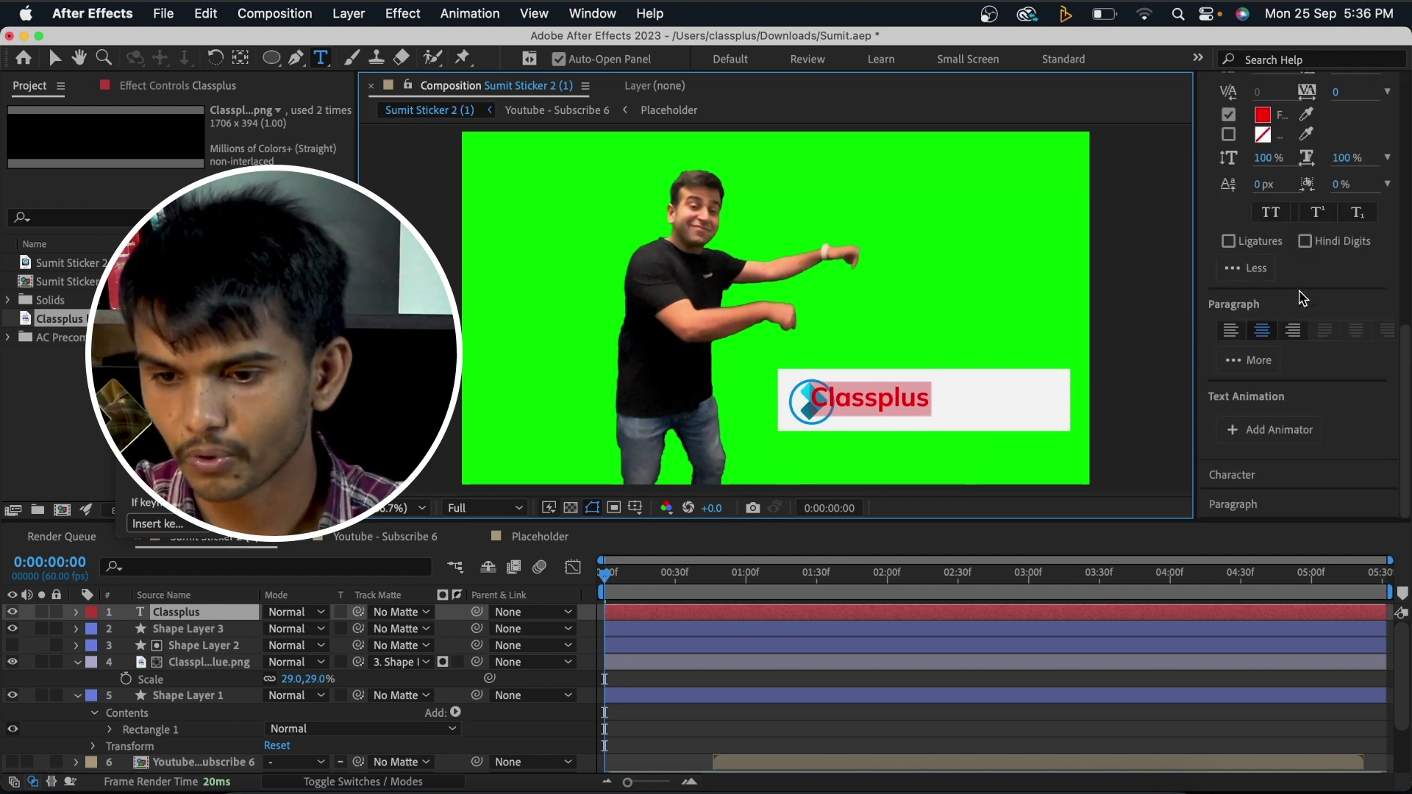
pyautogui.click(1263, 114)
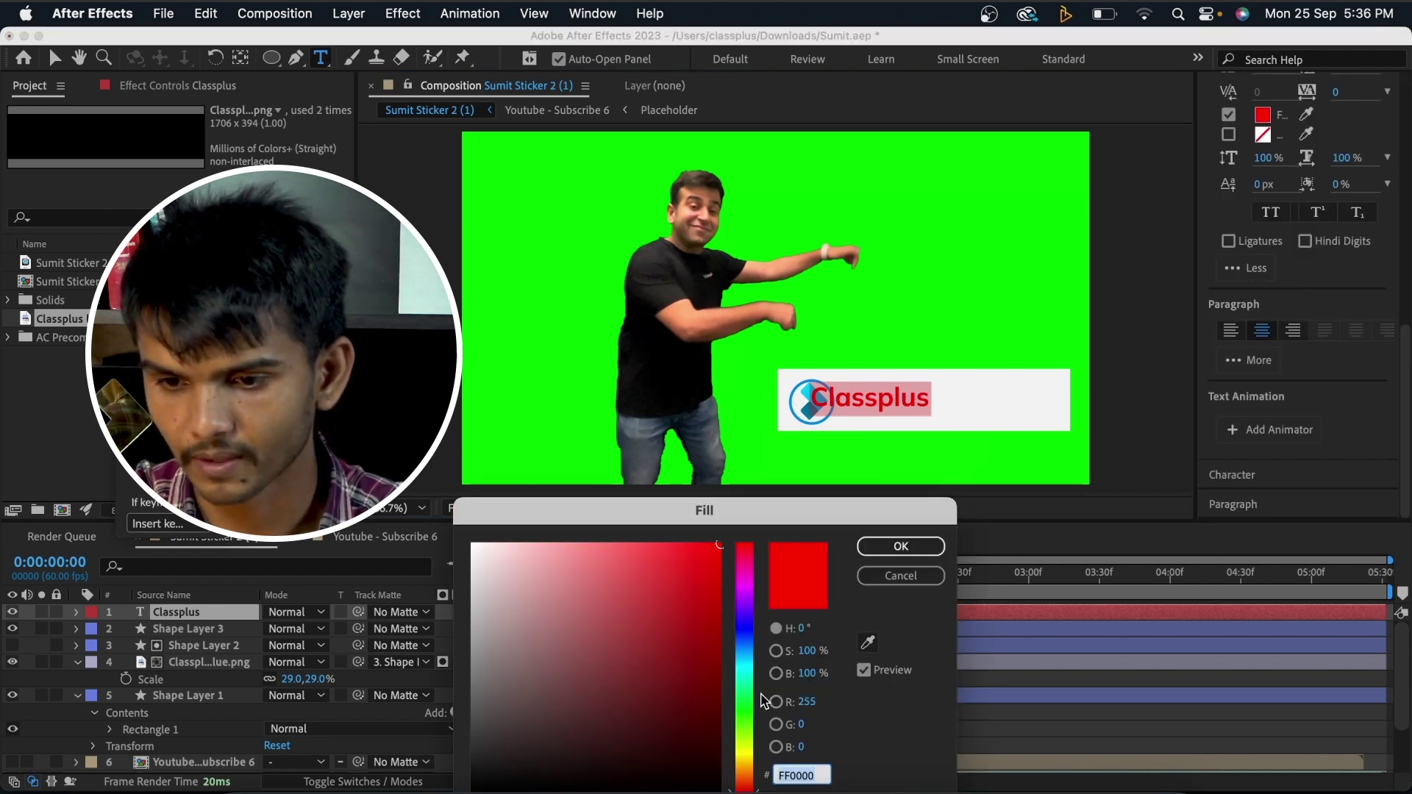
pyautogui.click(744, 666)
pyautogui.click(906, 547)
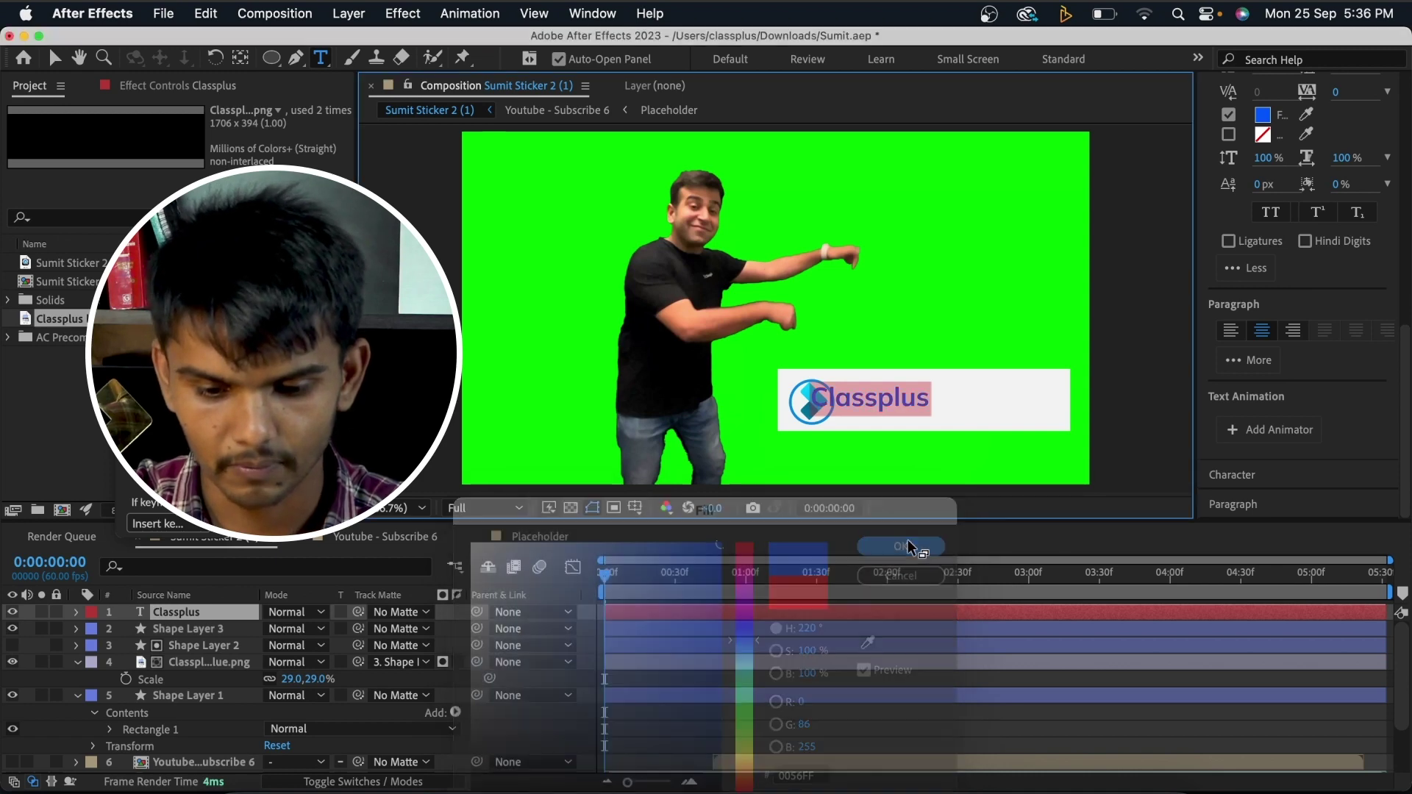
pyautogui.click(1262, 114)
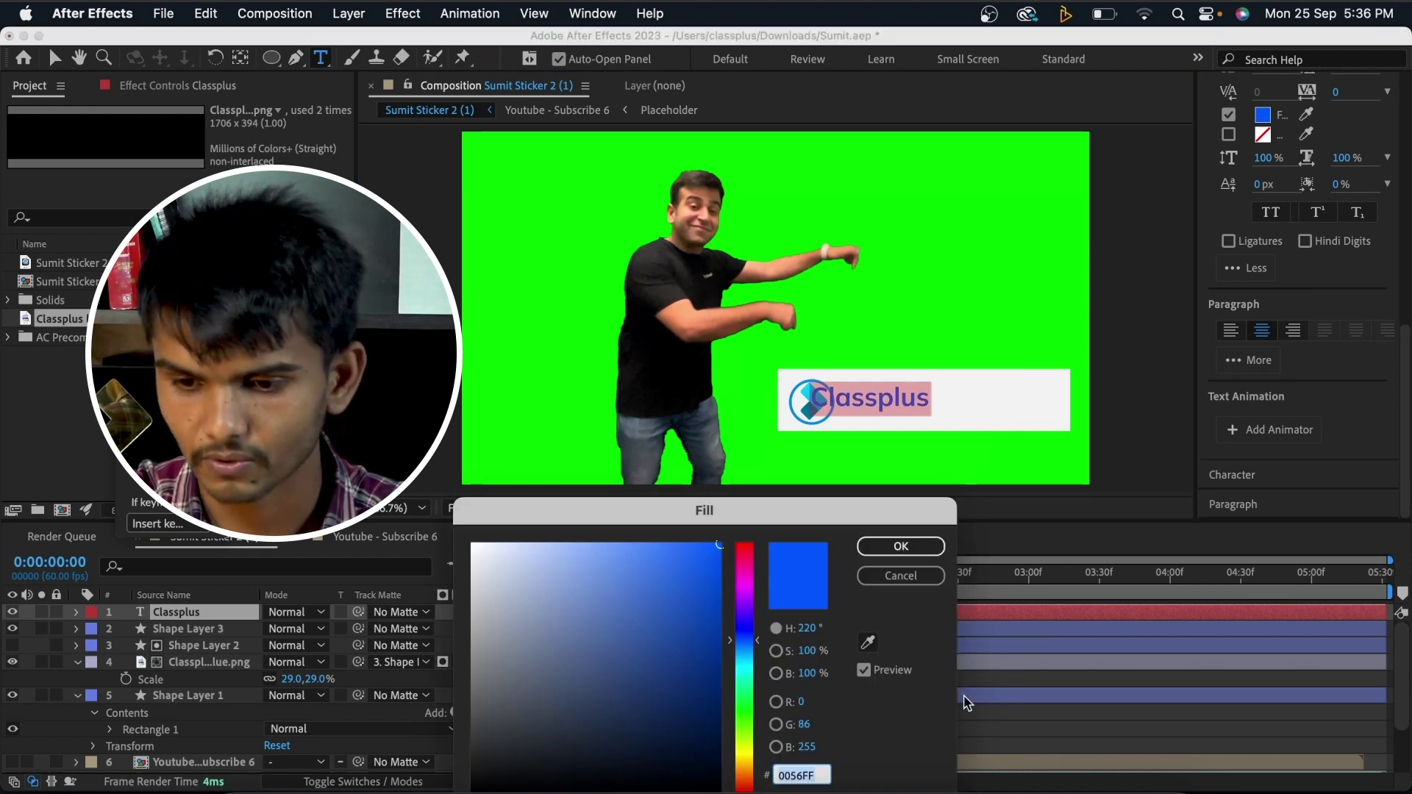
pyautogui.click(746, 656)
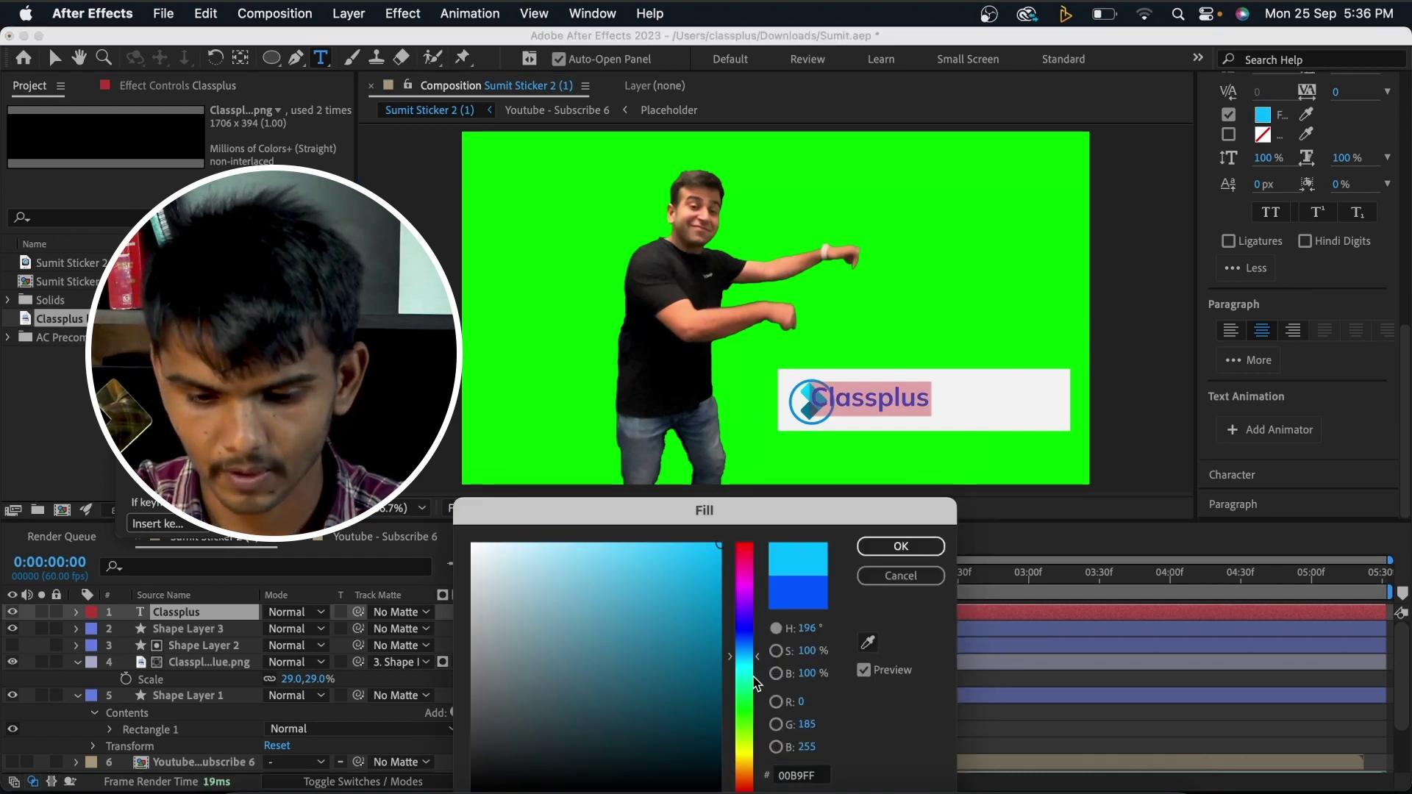
pyautogui.moveTo(750, 680); pyautogui.dragTo(750, 650)
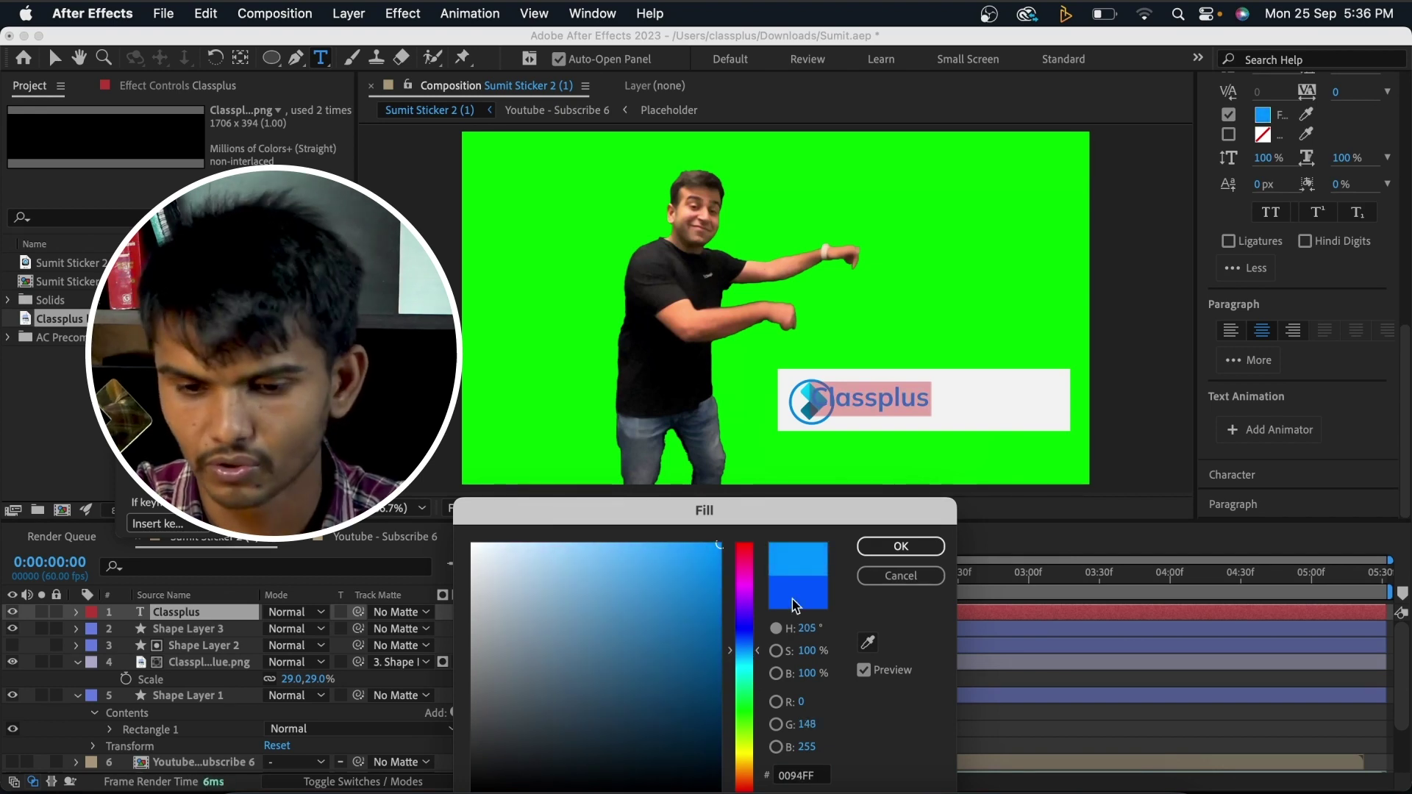
pyautogui.click(901, 545)
# Set the Mulish font style of the "Classplus" text to ExtraBold
pyautogui.scroll(10, 1327, 150)
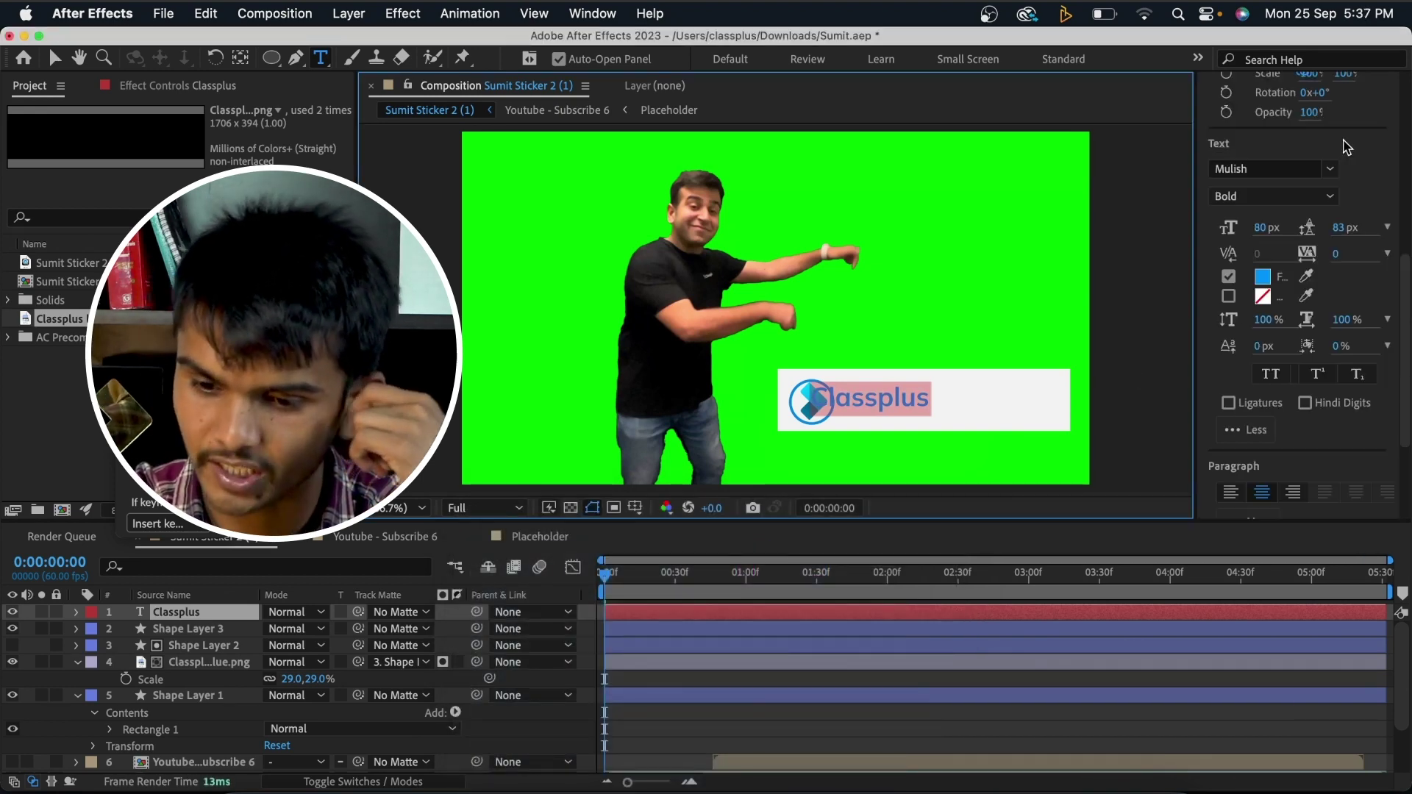
pyautogui.scroll(-10, 1351, 333)
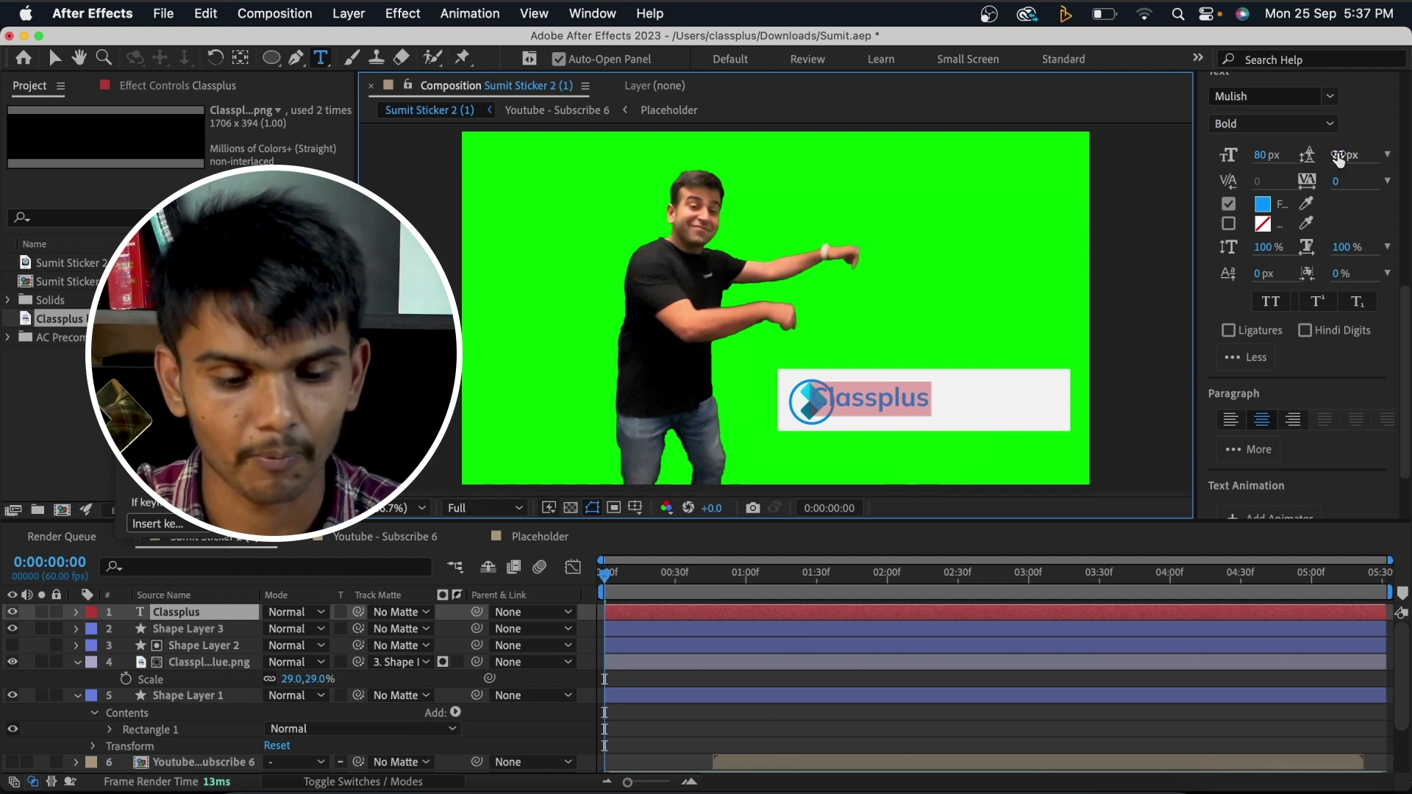
pyautogui.click(1329, 123)
pyautogui.click(1250, 424)
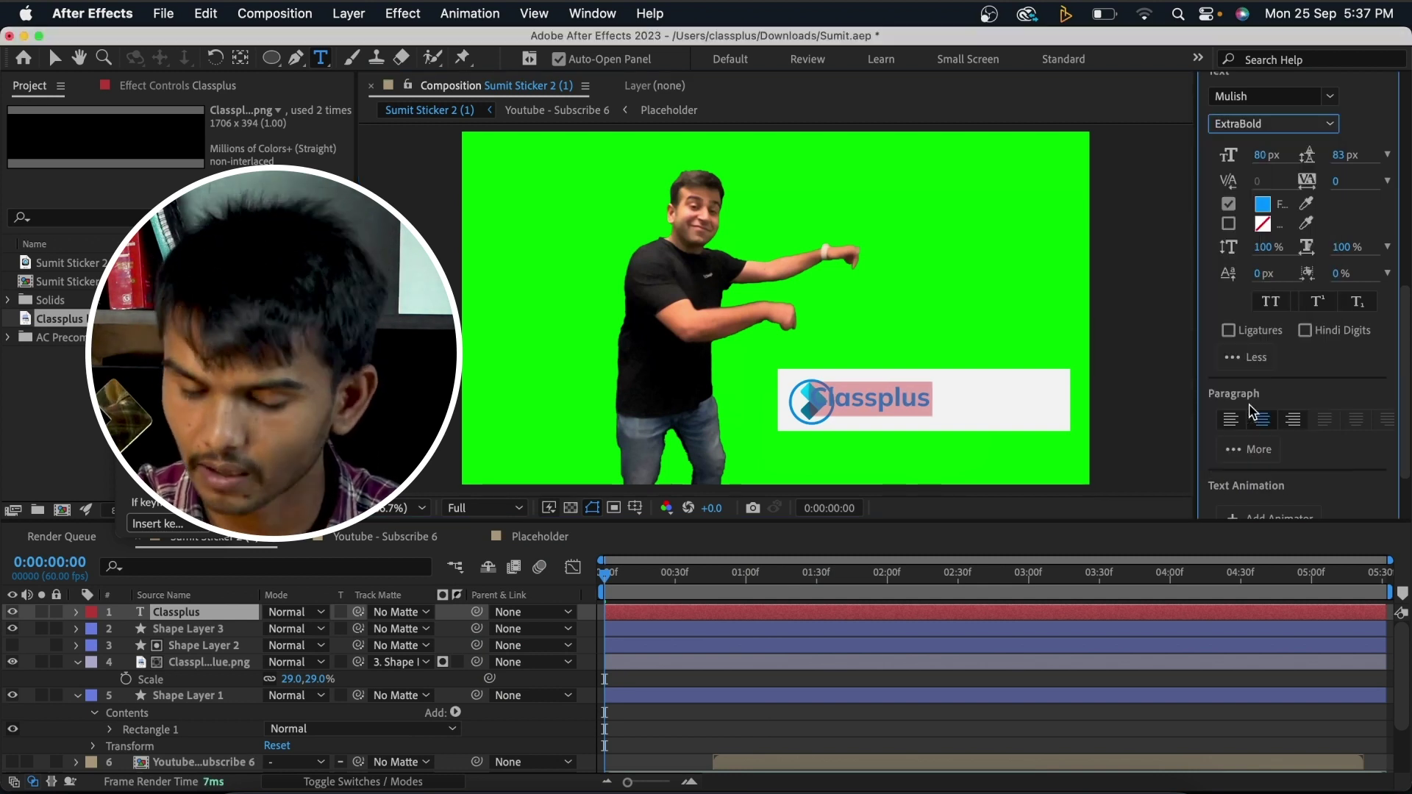
# Nudge the "Classplus" text layer about 90 px right and 15 px down so it sits beside the circular logo
pyautogui.click(678, 708)
pyautogui.click(678, 617)
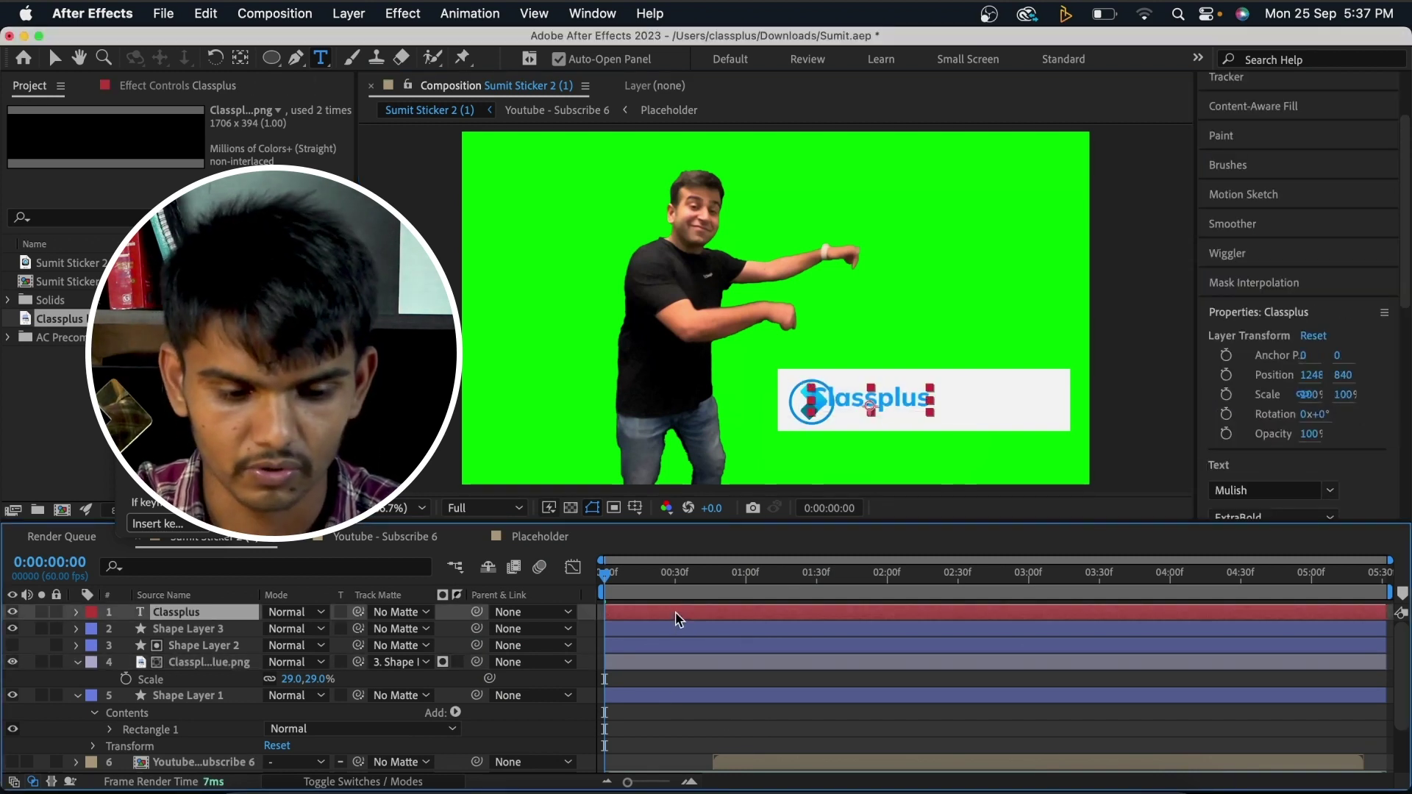
pyautogui.hotkey('shift', 'Right')
pyautogui.hotkey('shift', 'Right')
pyautogui.hotkey('shift', 'Right')
pyautogui.hotkey('shift', 'Right')
pyautogui.hotkey('shift', 'Right')
pyautogui.hotkey('shift', 'Right')
pyautogui.hotkey('shift', 'Right')
pyautogui.hotkey('shift', 'Right')
pyautogui.hotkey('shift', 'Right')
pyautogui.hotkey('shift', 'Right')
pyautogui.hotkey('shift', 'Right')
pyautogui.hotkey('shift', 'Down')
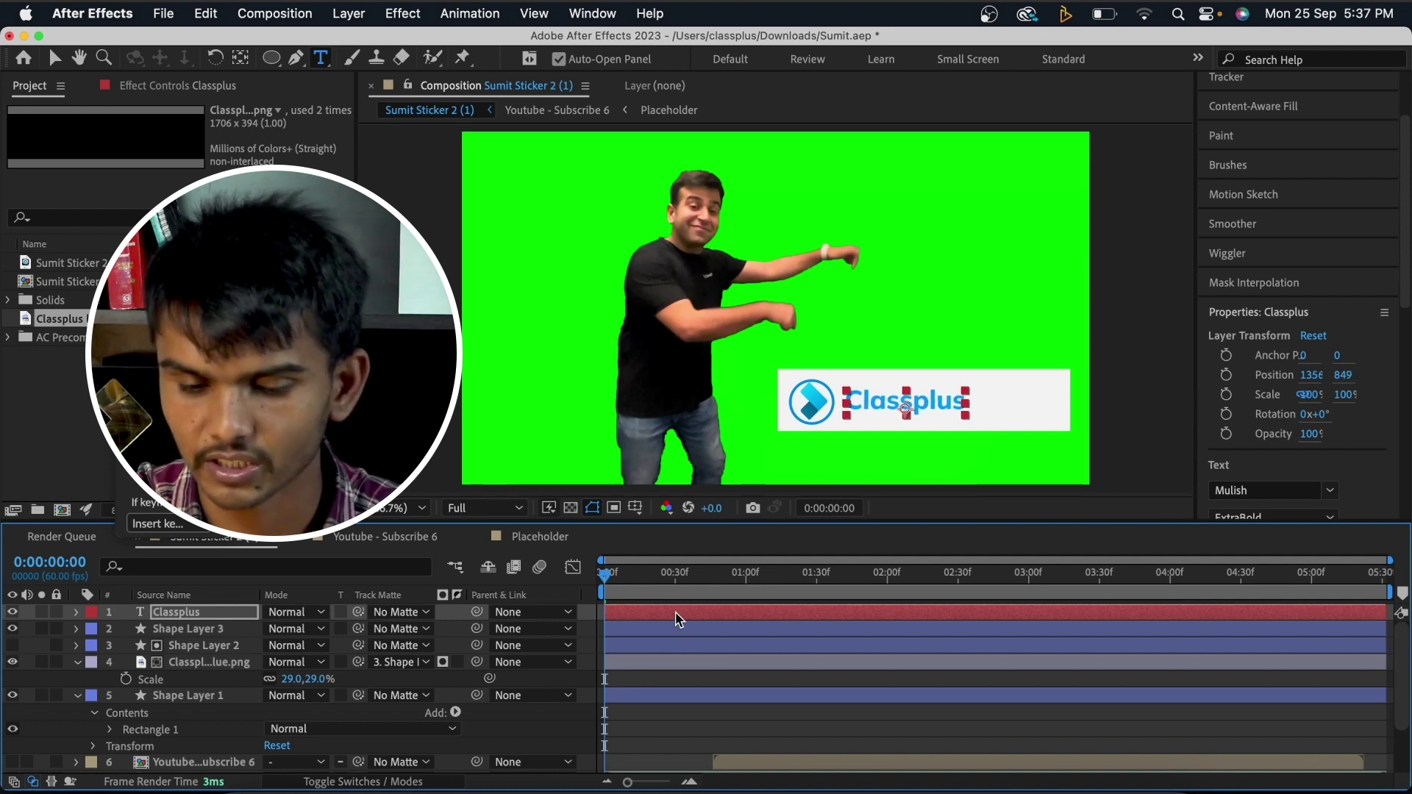
pyautogui.press('Left')
pyautogui.press('Left')
pyautogui.press('Left')
pyautogui.press('Left')
pyautogui.press('Left')
pyautogui.press('Left')
pyautogui.press('Left')
pyautogui.press('Left')
pyautogui.press('Left')
pyautogui.press('Left')
pyautogui.press('Left')
pyautogui.press('Left')
pyautogui.press('Left')
pyautogui.press('Down')
pyautogui.press('Down')
pyautogui.press('Down')
pyautogui.press('Down')
pyautogui.press('Down')
pyautogui.press('Down')
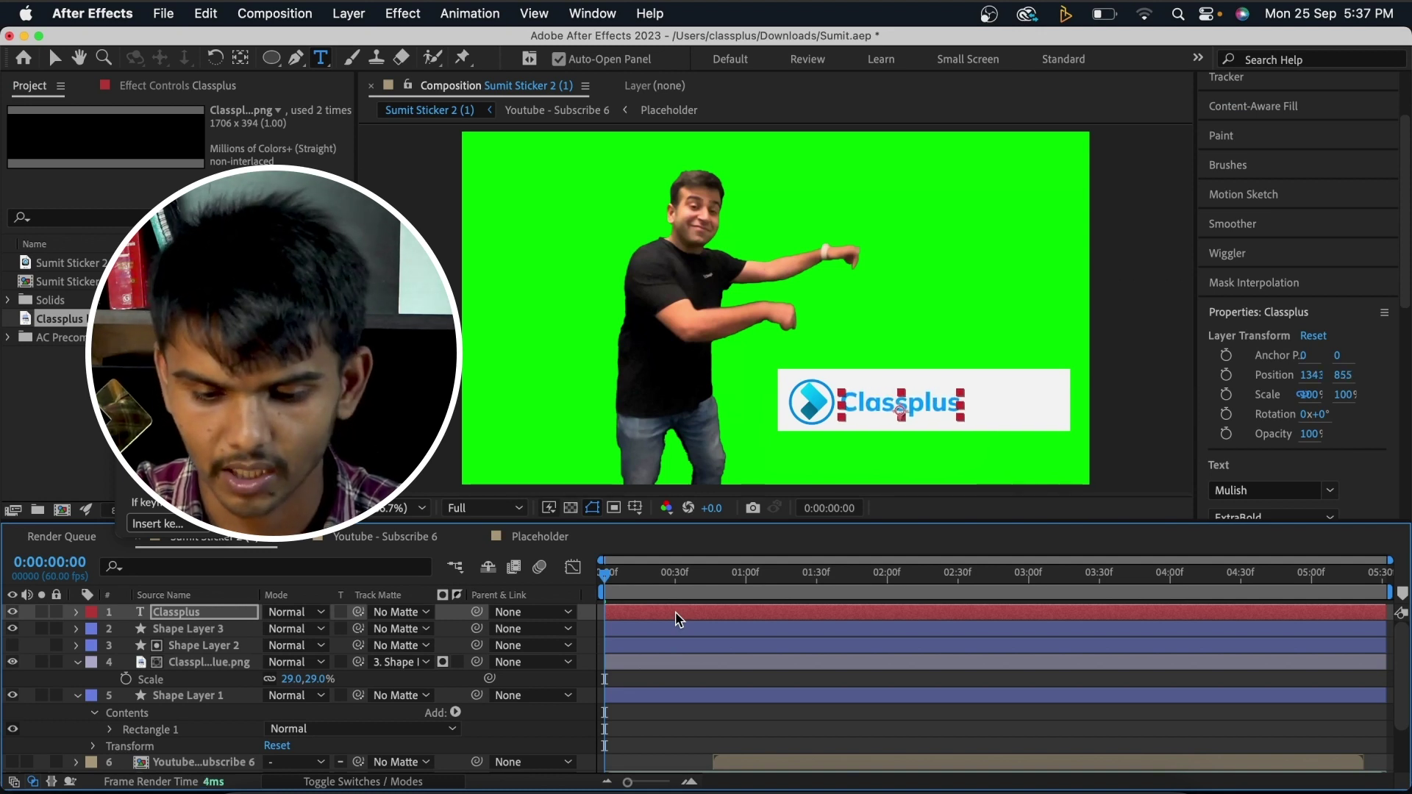
pyautogui.press('Left')
pyautogui.press('Left')
pyautogui.press('Left')
pyautogui.press('Left')
pyautogui.press('Left')
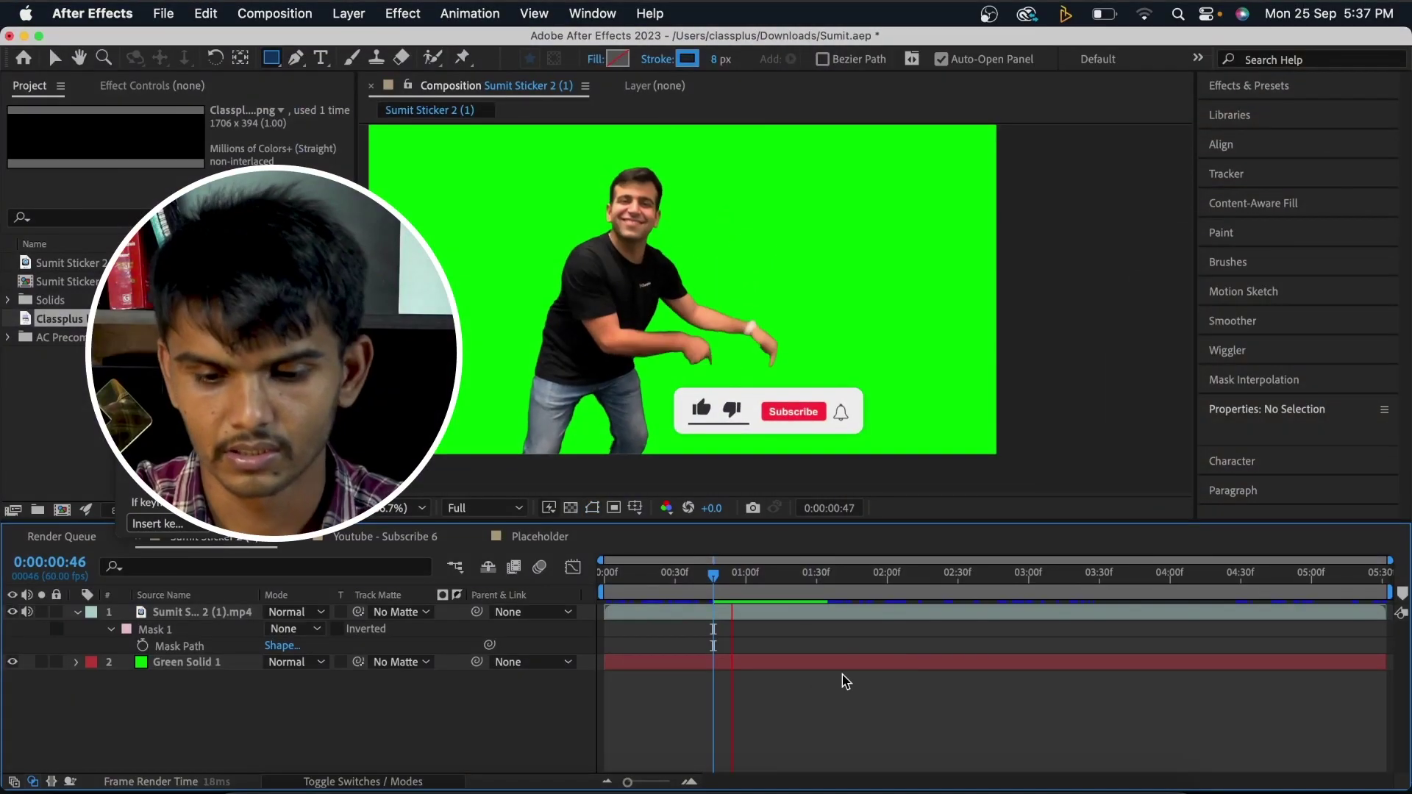
# Hide the Green Solid 1 layer at 0:00:01:07 and search the effects for "keylig"
pyautogui.moveTo(761, 574)
pyautogui.mouseDown()
pyautogui.moveTo(605, 574)
pyautogui.moveTo(918, 585)
pyautogui.moveTo(967, 553)
pyautogui.moveTo(973, 579)
pyautogui.moveTo(1264, 589)
pyautogui.moveTo(762, 585)
pyautogui.mouseUp()
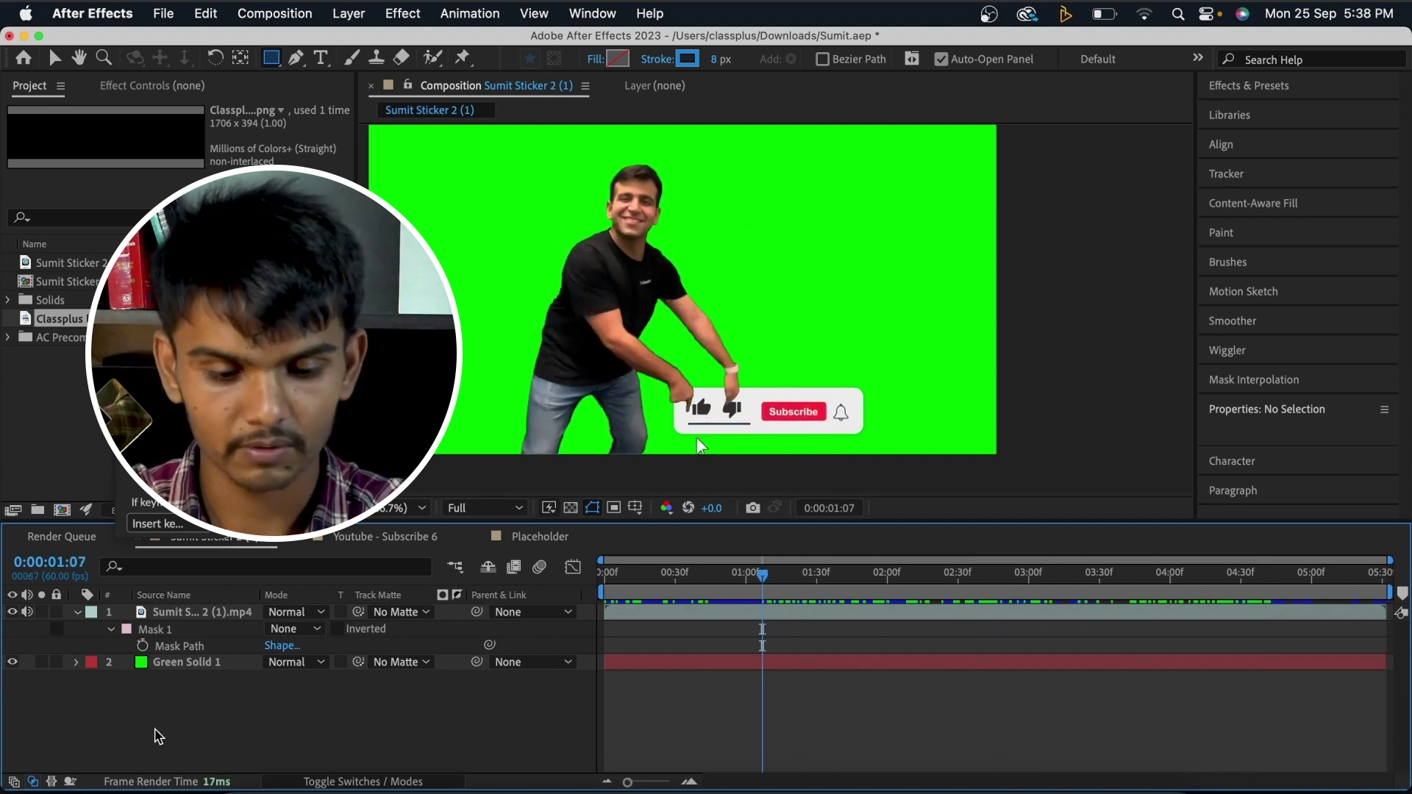
pyautogui.click(13, 661)
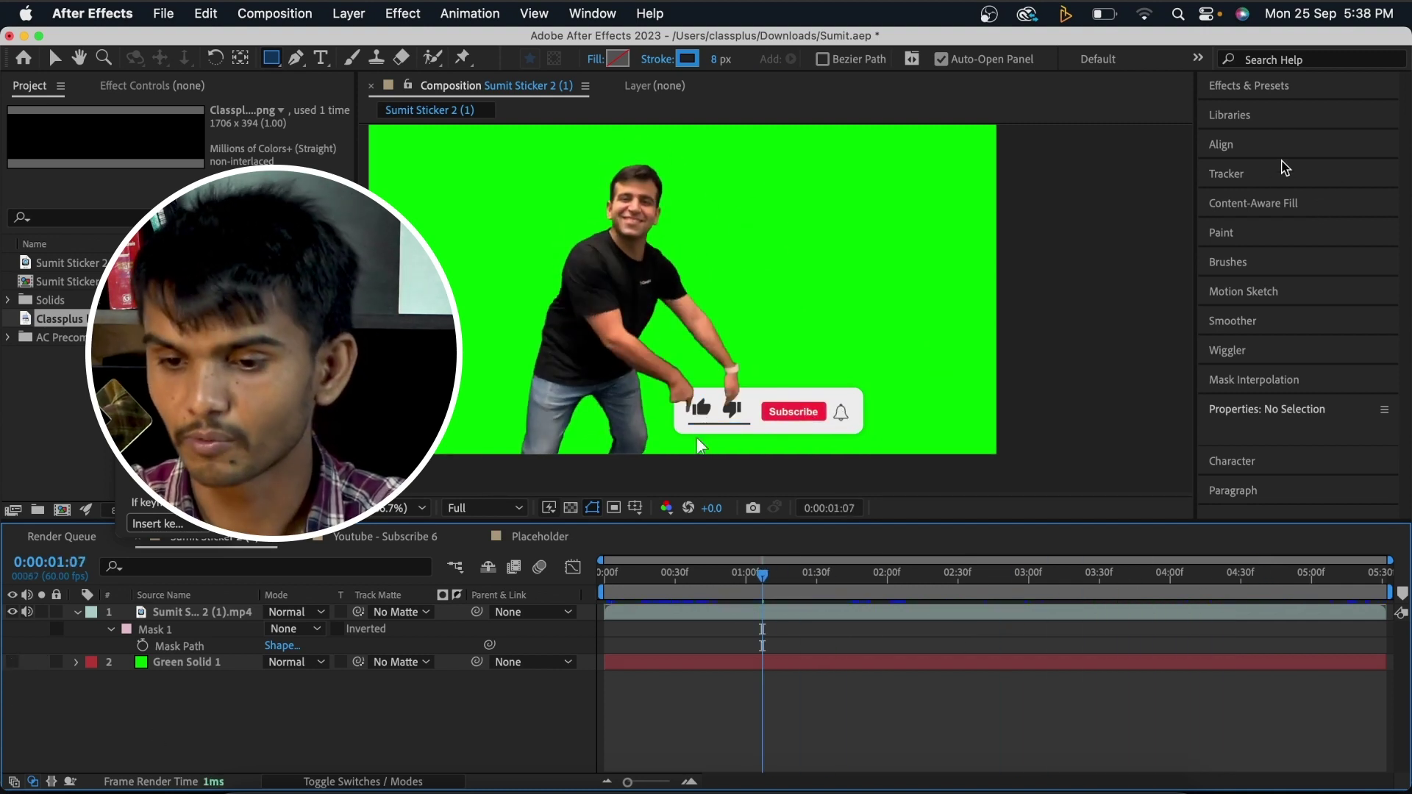
pyautogui.click(1286, 94)
pyautogui.click(1296, 114)
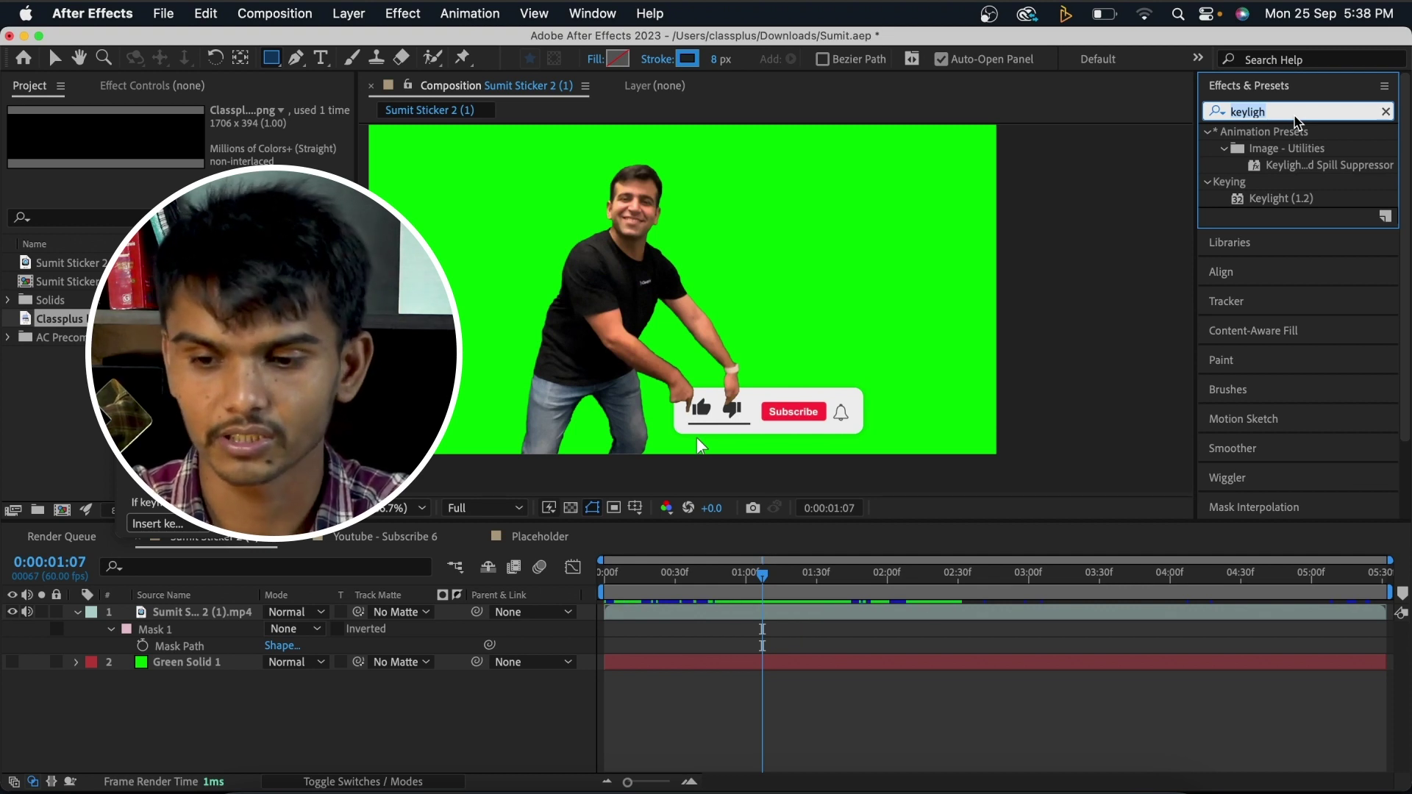
pyautogui.press('super+a')
pyautogui.write('ky')
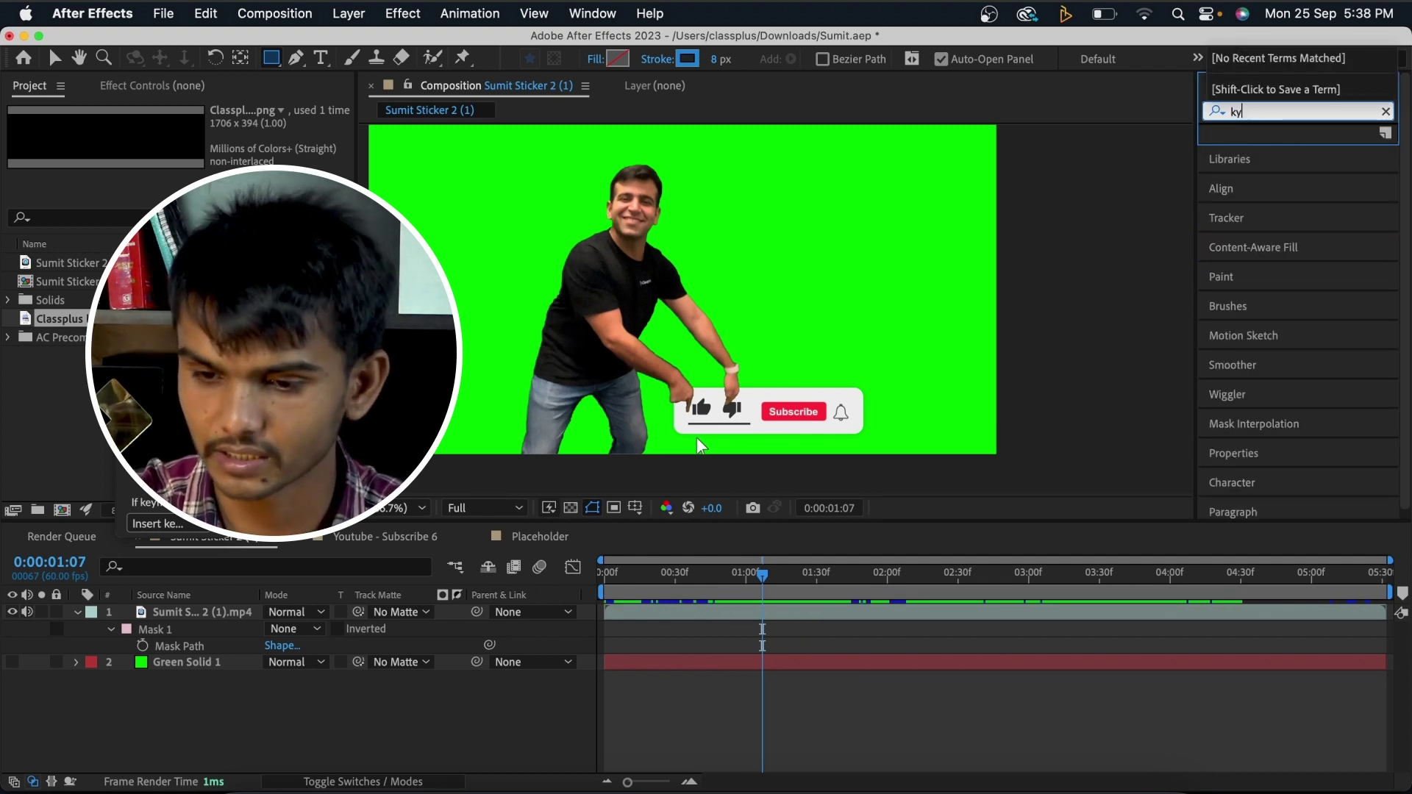
pyautogui.write('ellie')
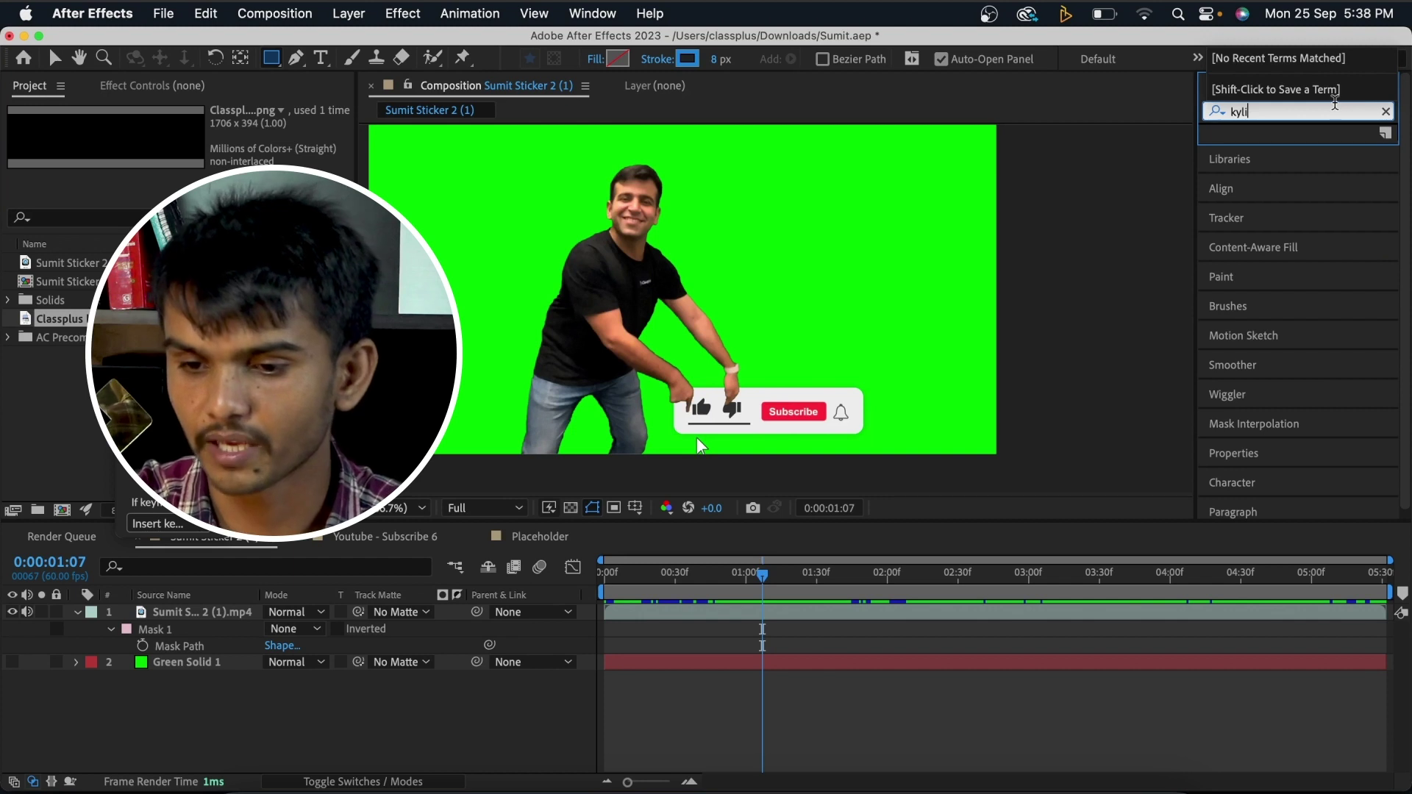
pyautogui.press('BackSpace')
pyautogui.press('BackSpace')
pyautogui.press('BackSpace')
pyautogui.write('e')
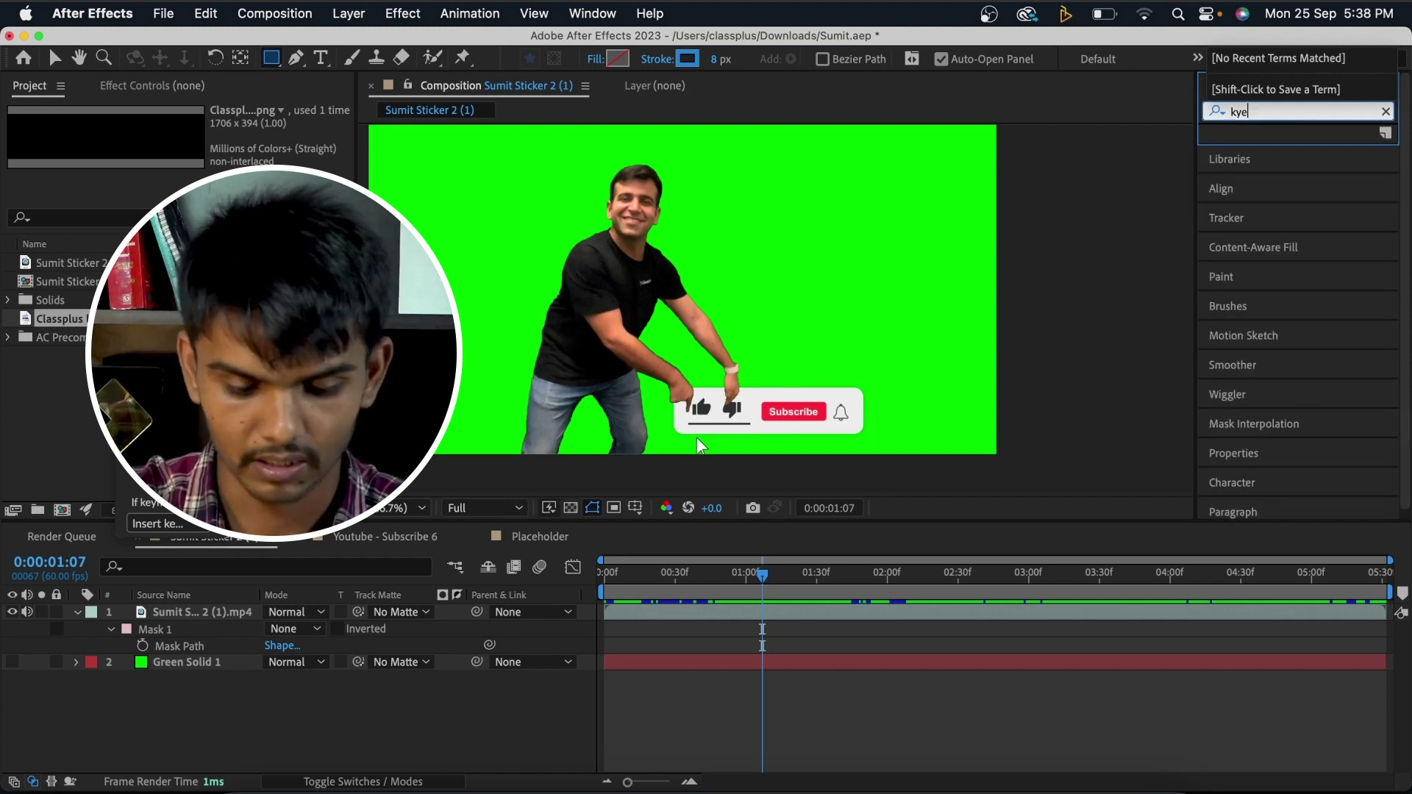
pyautogui.write('yl')
pyautogui.press('BackSpace')
pyautogui.press('BackSpace')
pyautogui.press('BackSpace')
pyautogui.write('eylig')
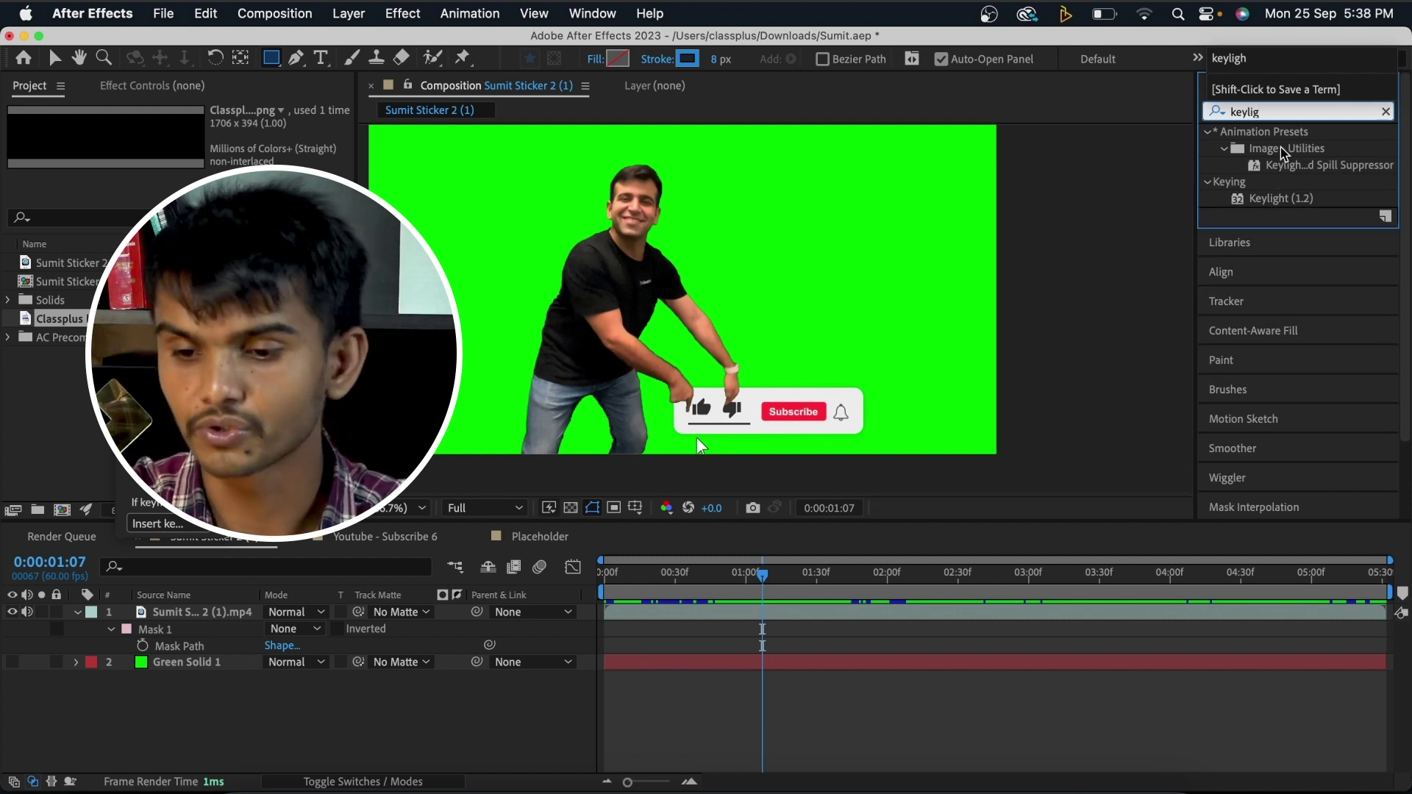
# Apply Keylight (1.2) to the sticker clip, sample the green background as its screen colour, and check the key at other frames
pyautogui.moveTo(1279, 198); pyautogui.dragTo(836, 632)
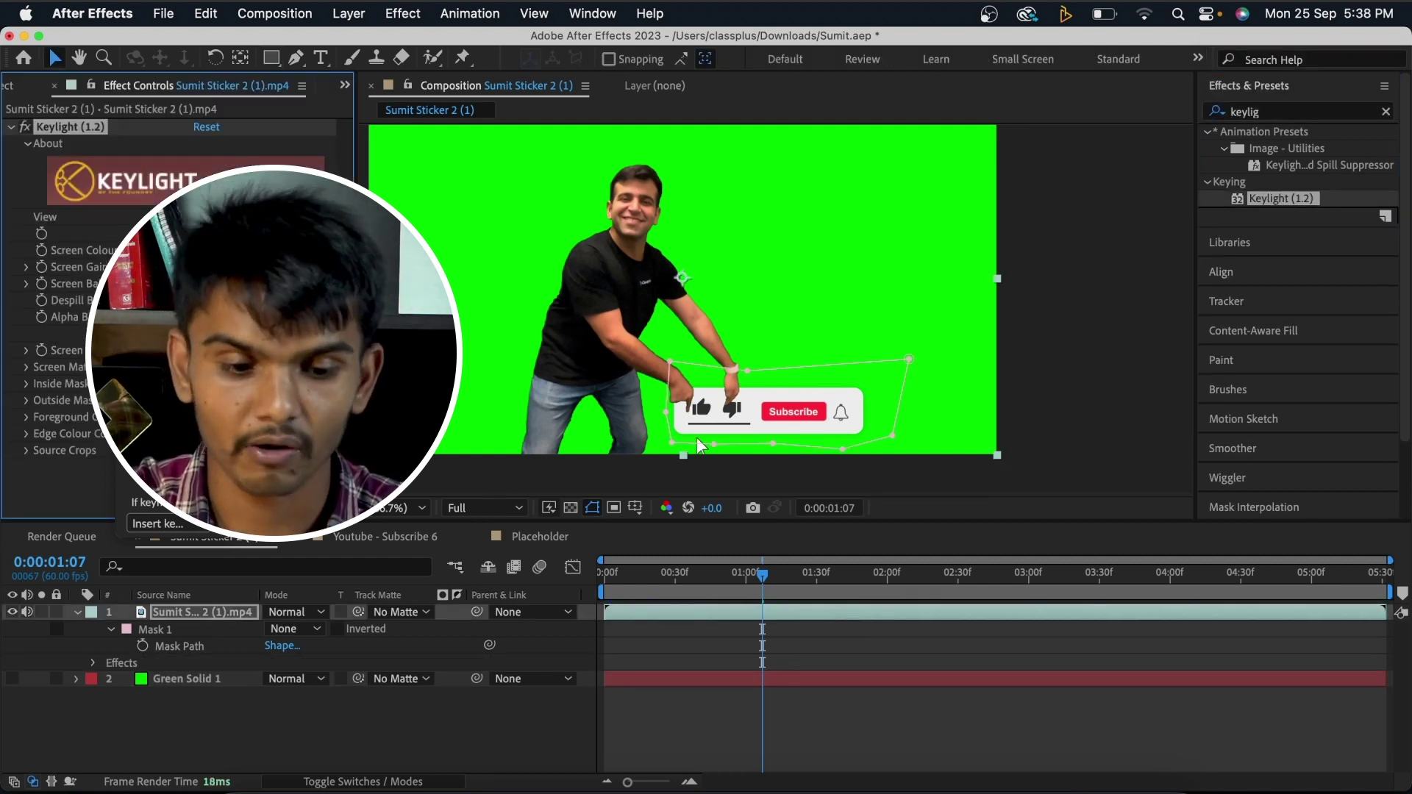
pyautogui.click(544, 138)
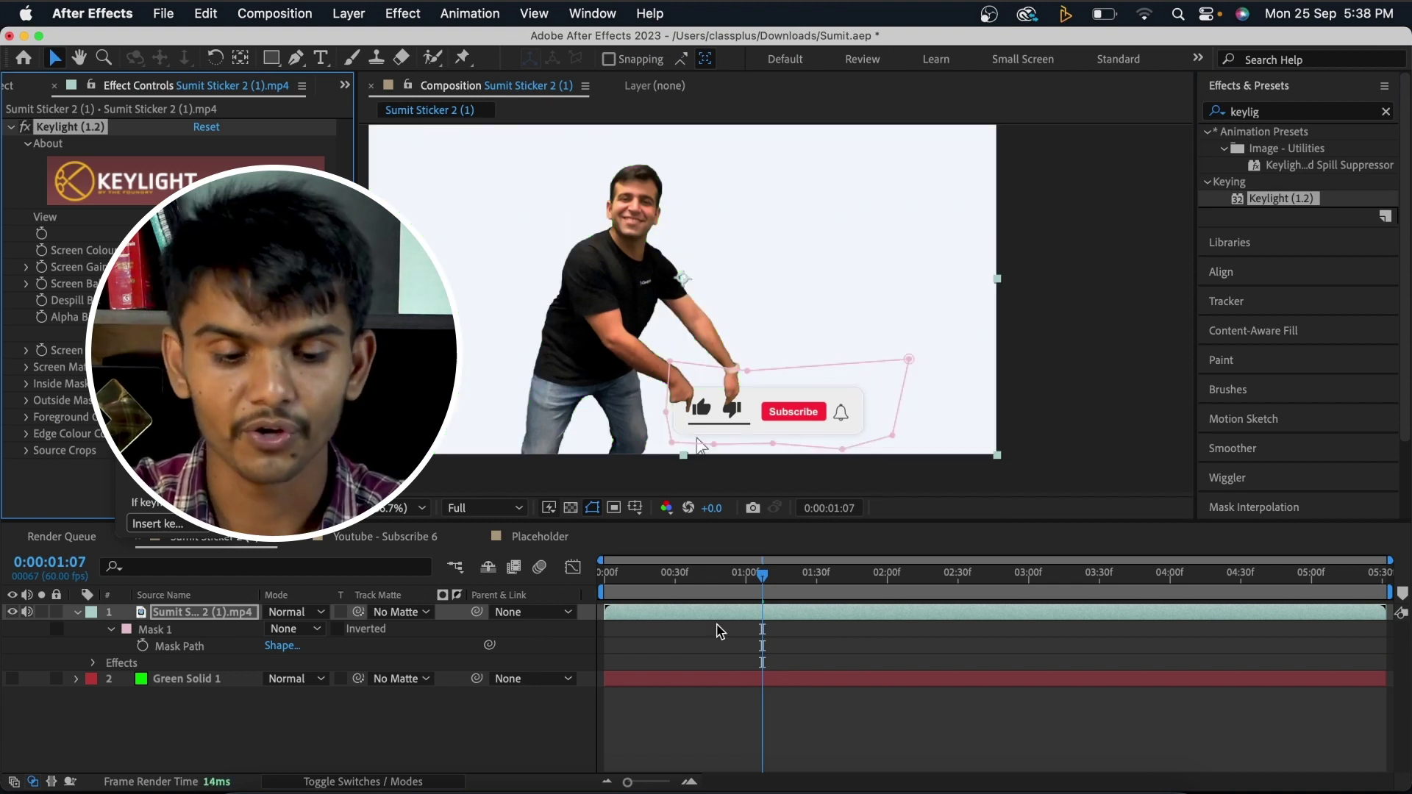
pyautogui.moveTo(763, 577); pyautogui.dragTo(728, 580)
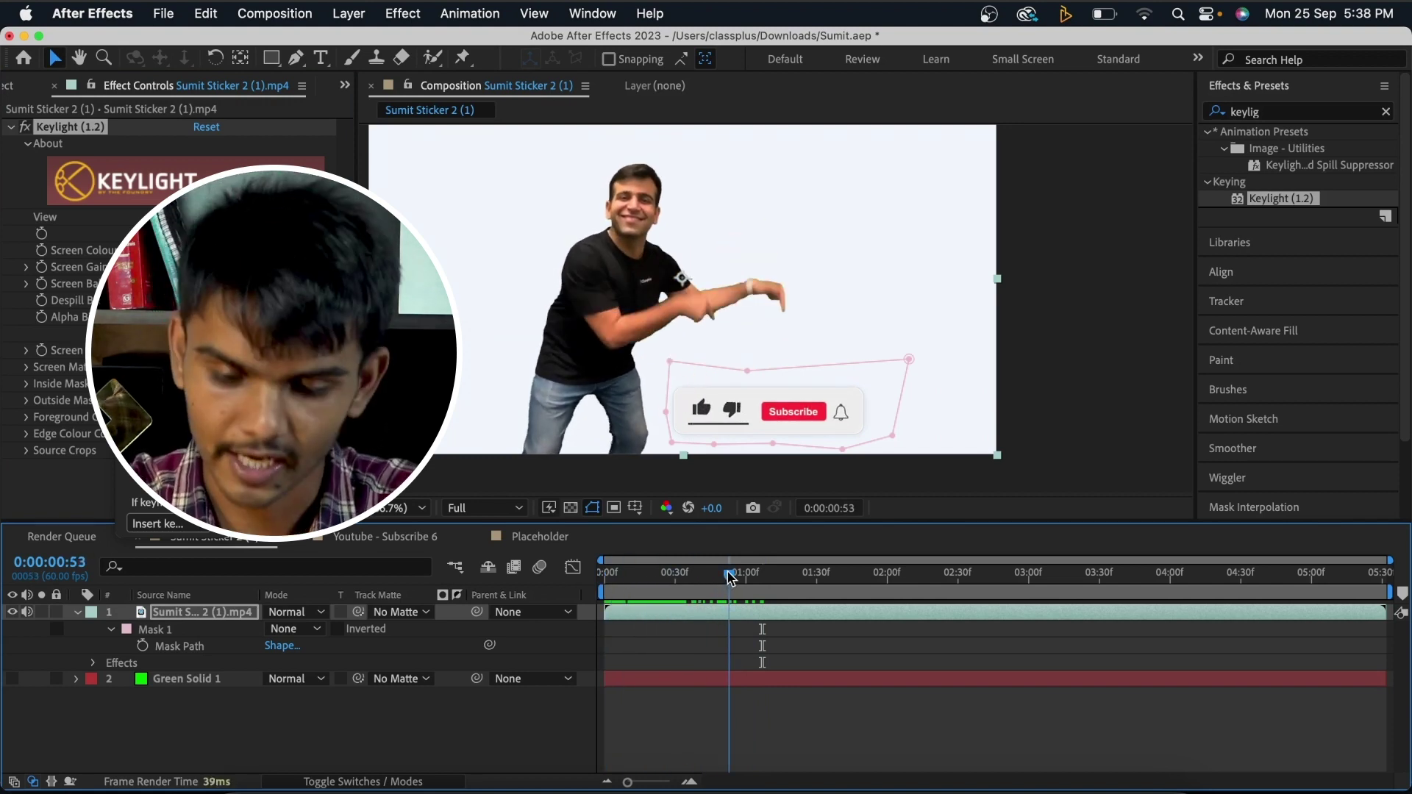
pyautogui.moveTo(730, 579); pyautogui.dragTo(752, 579)
# Scale the sticker clip to 38% and place it in the lower-left corner of the composition
pyautogui.press('s')
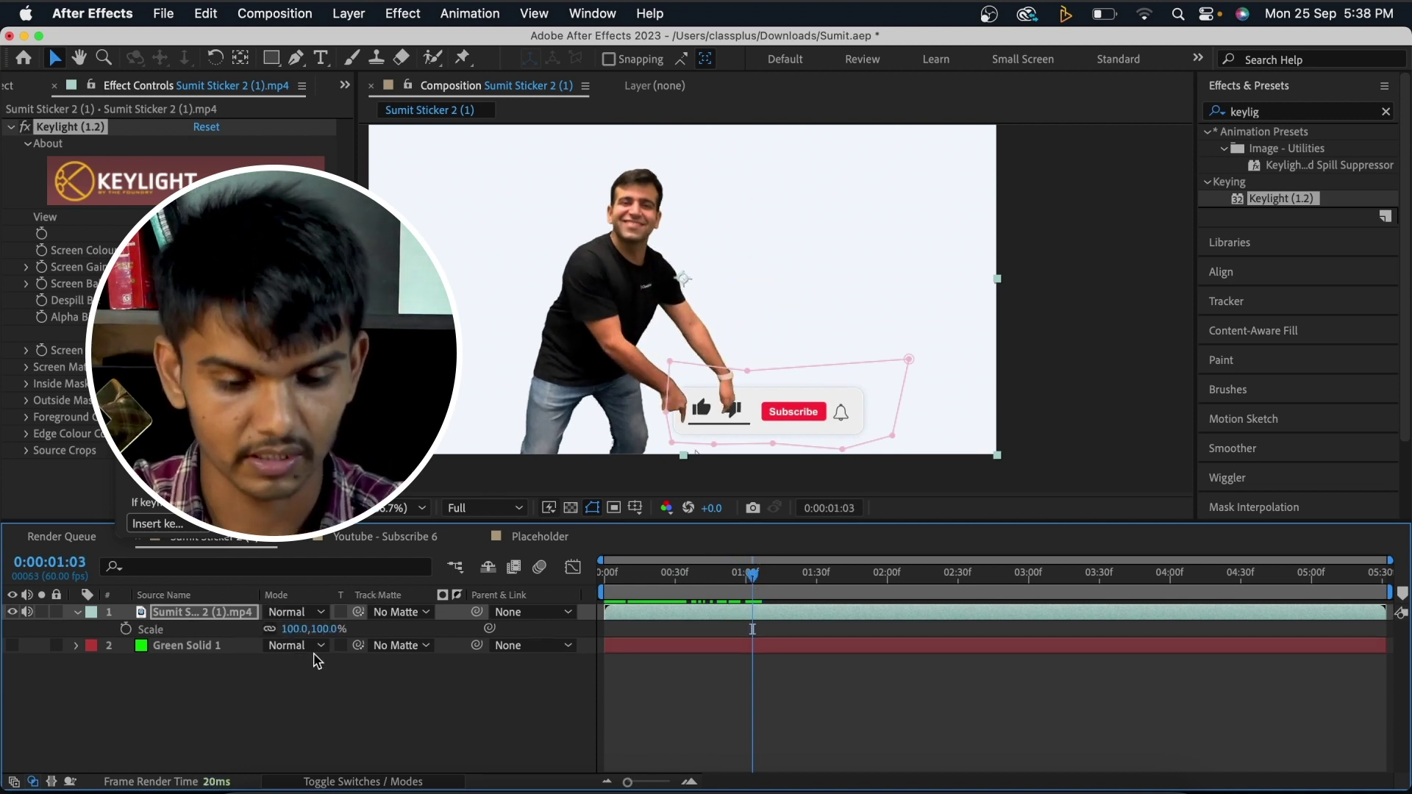
pyautogui.moveTo(325, 630); pyautogui.dragTo(284, 644)
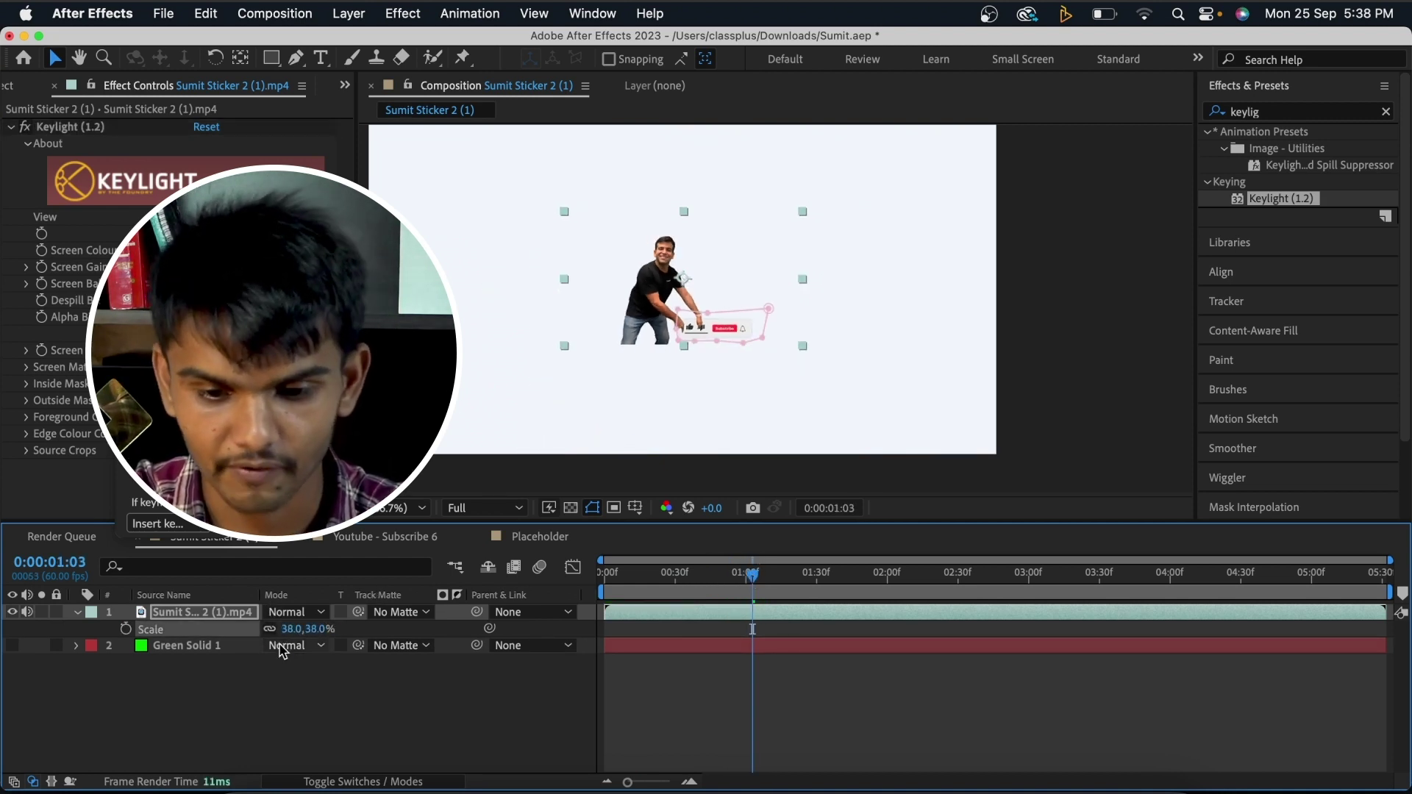
pyautogui.press('h')
pyautogui.moveTo(535, 363); pyautogui.dragTo(705, 358)
pyautogui.press('v')
pyautogui.moveTo(836, 298); pyautogui.dragTo(572, 426)
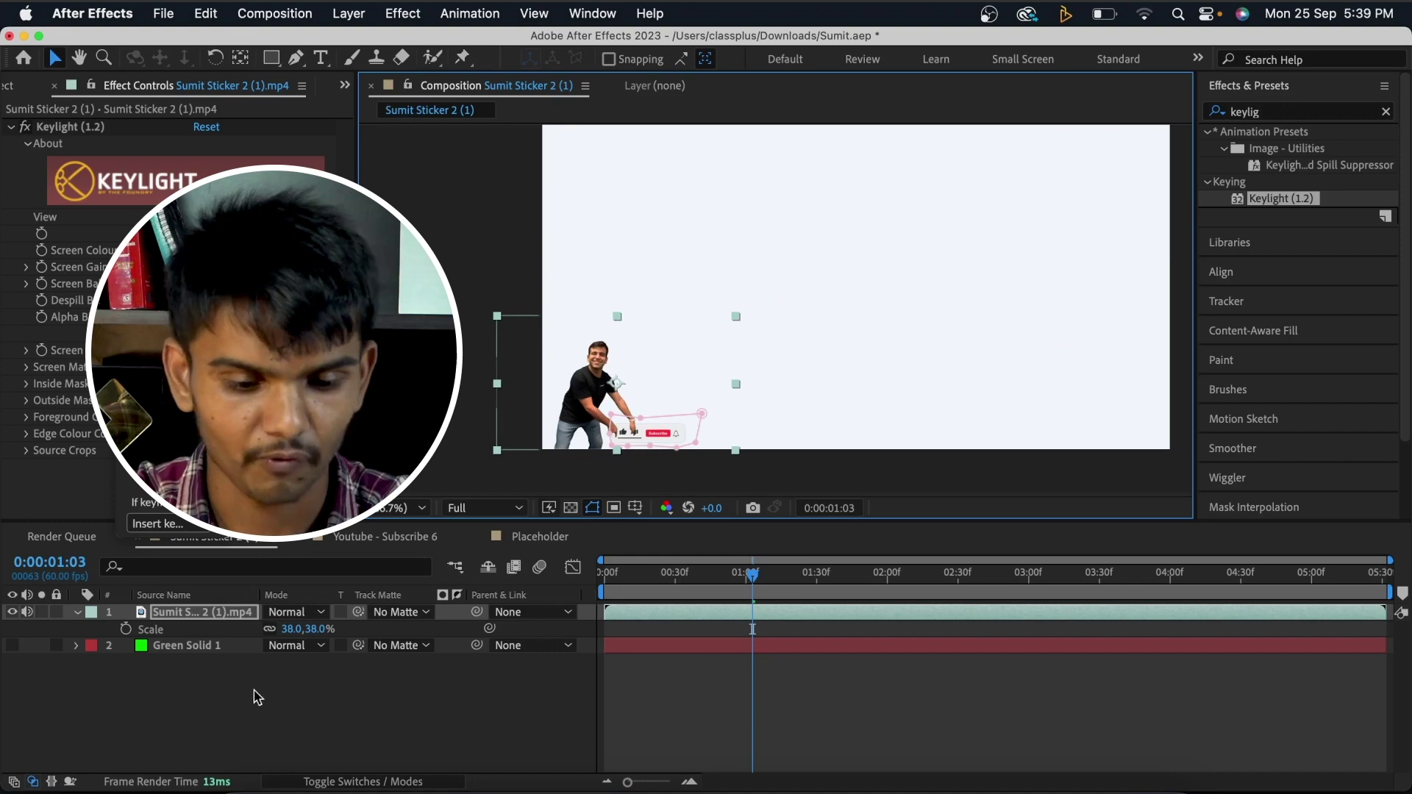
# Import Video 04.mp4, place it beneath the sticker layer, and fit it to the composition
pyautogui.press('super+i')
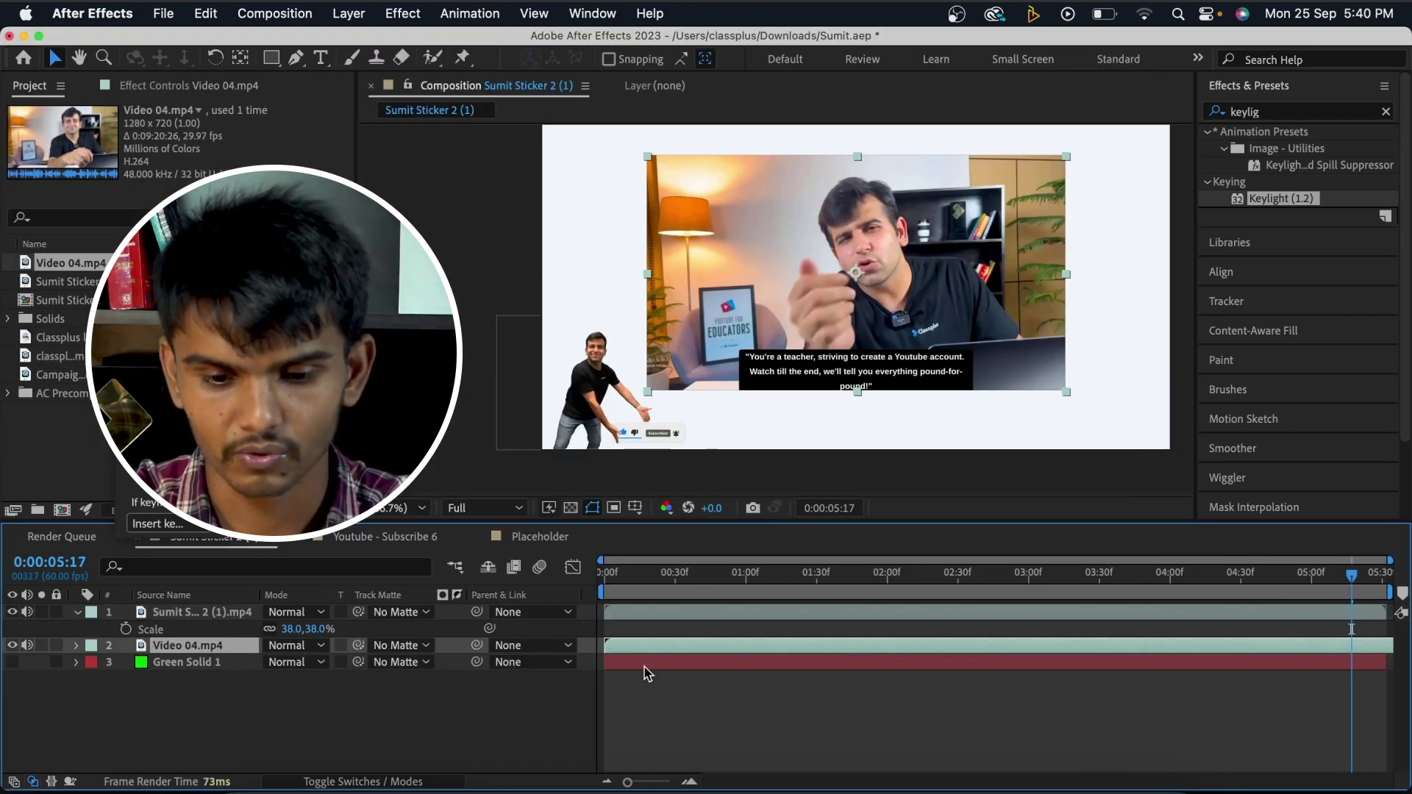
pyautogui.press('super+alt+f')
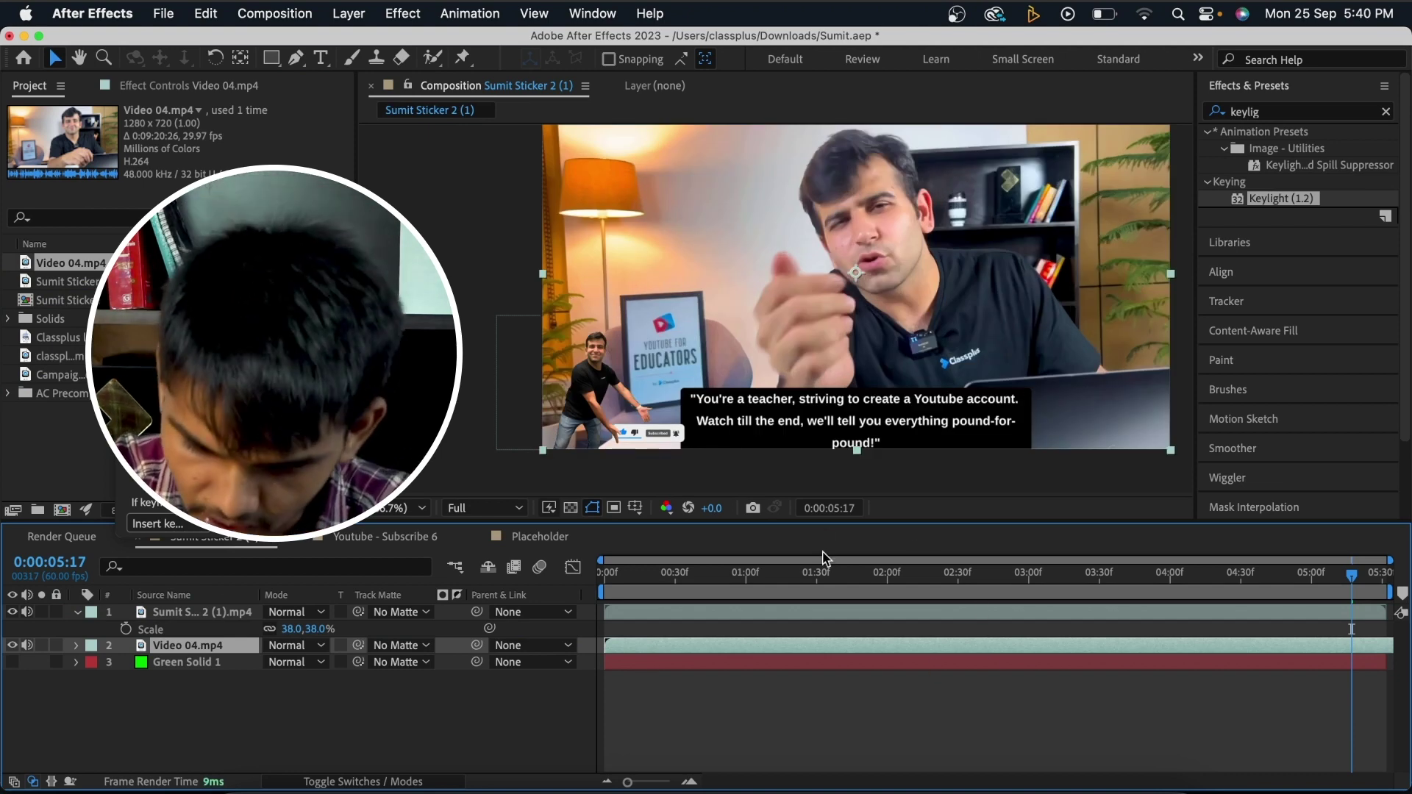
# Preview the keyed sticker over Video 04.mp4 at several frames, then play it from near 0:00:00:13
pyautogui.moveTo(823, 572); pyautogui.dragTo(960, 586)
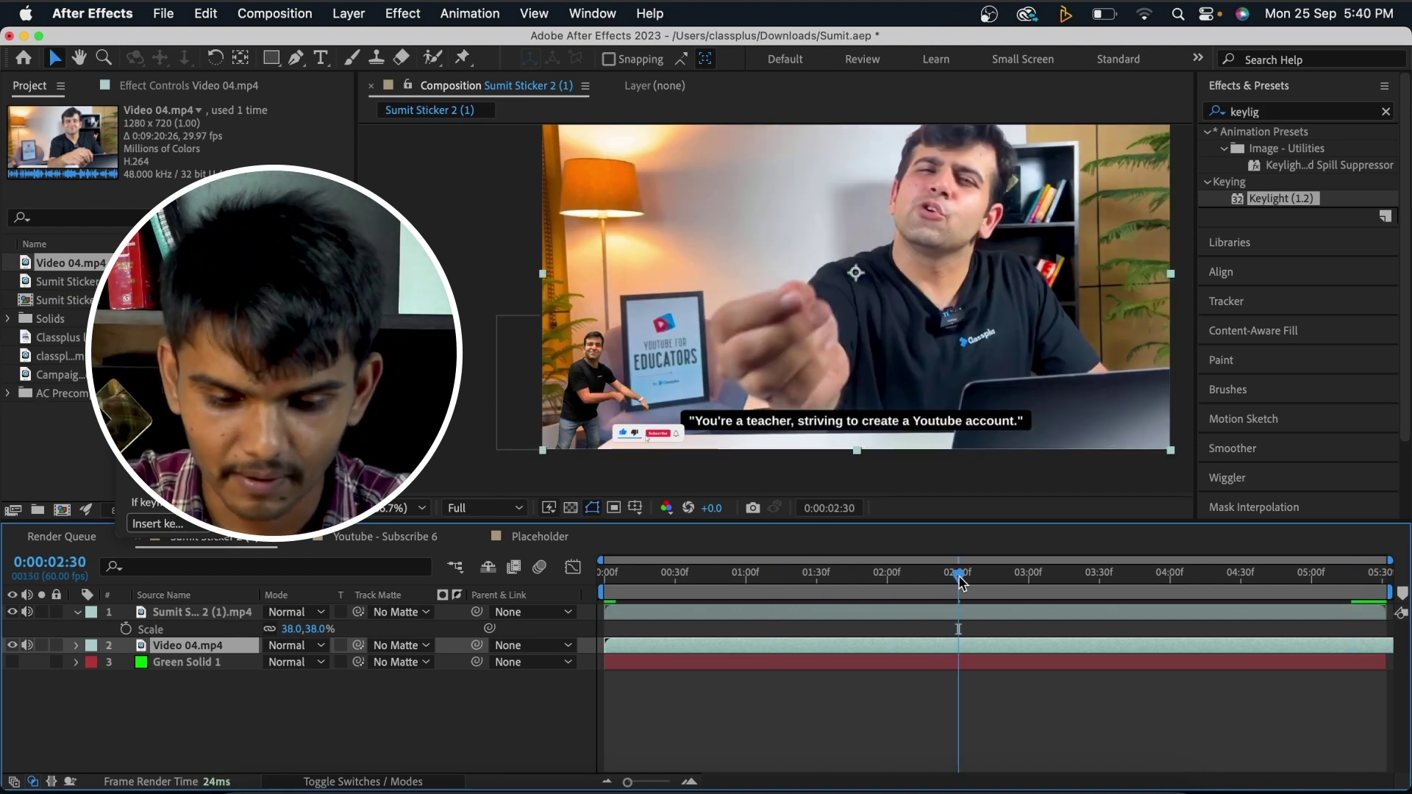
pyautogui.moveTo(959, 583); pyautogui.dragTo(869, 615)
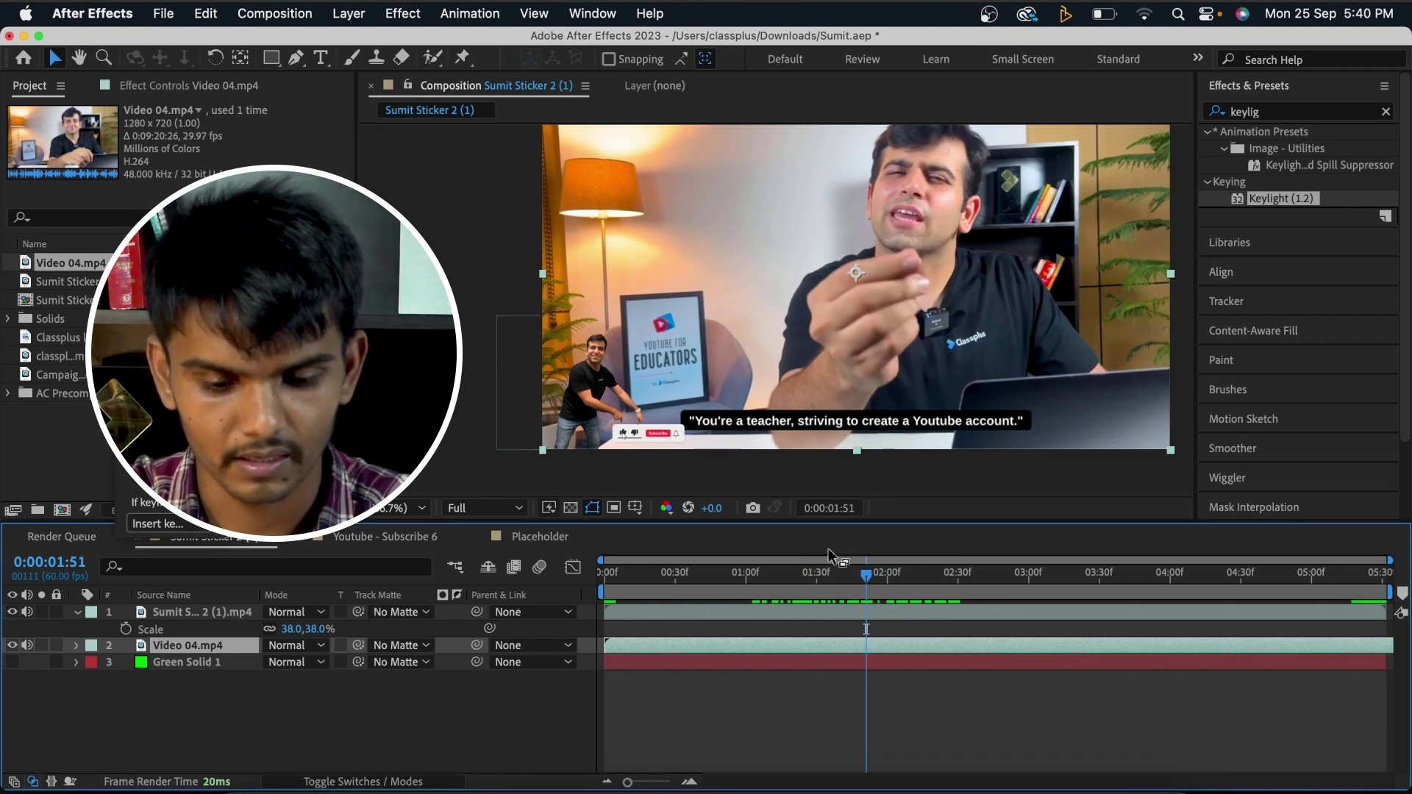
pyautogui.moveTo(831, 577); pyautogui.dragTo(636, 602)
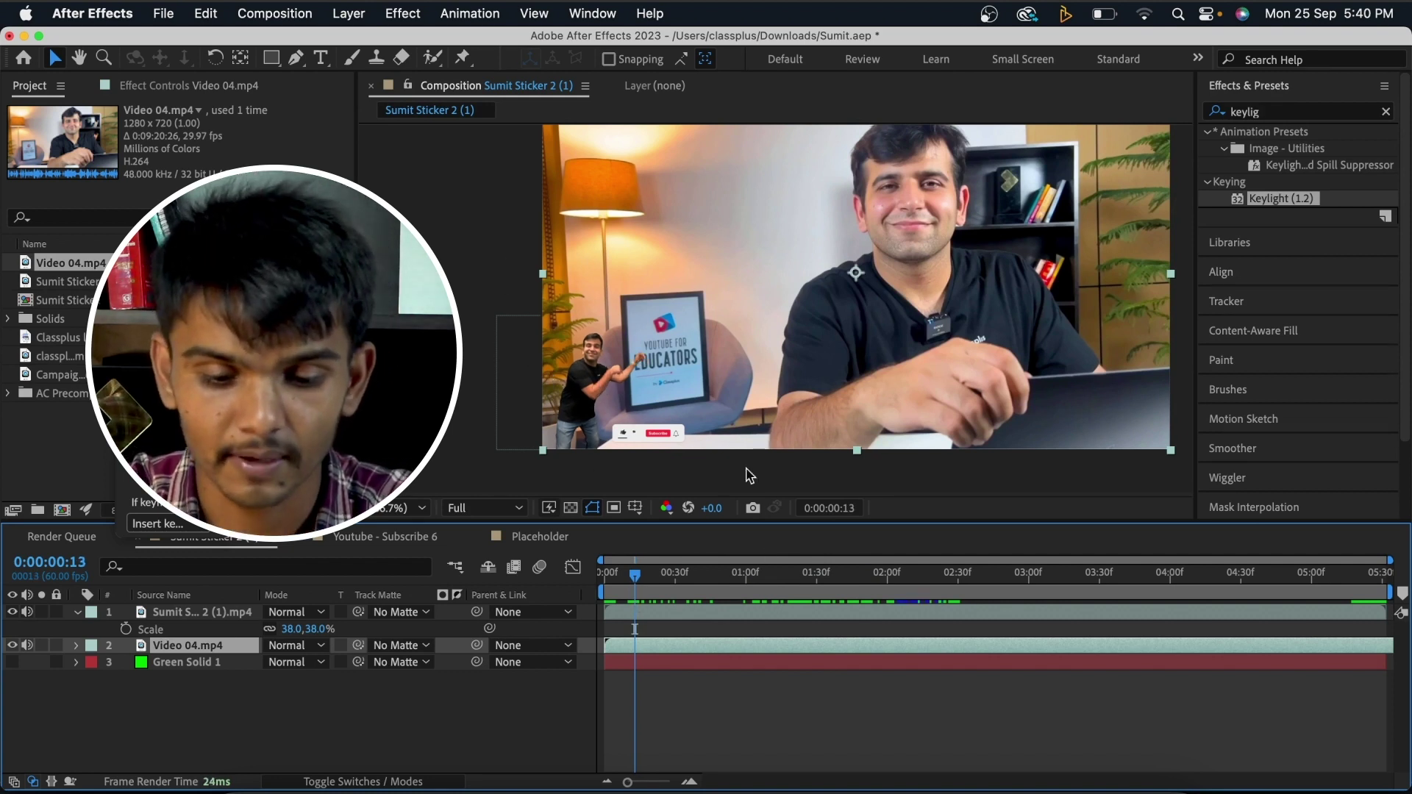
pyautogui.click(639, 584)
pyautogui.press('space')
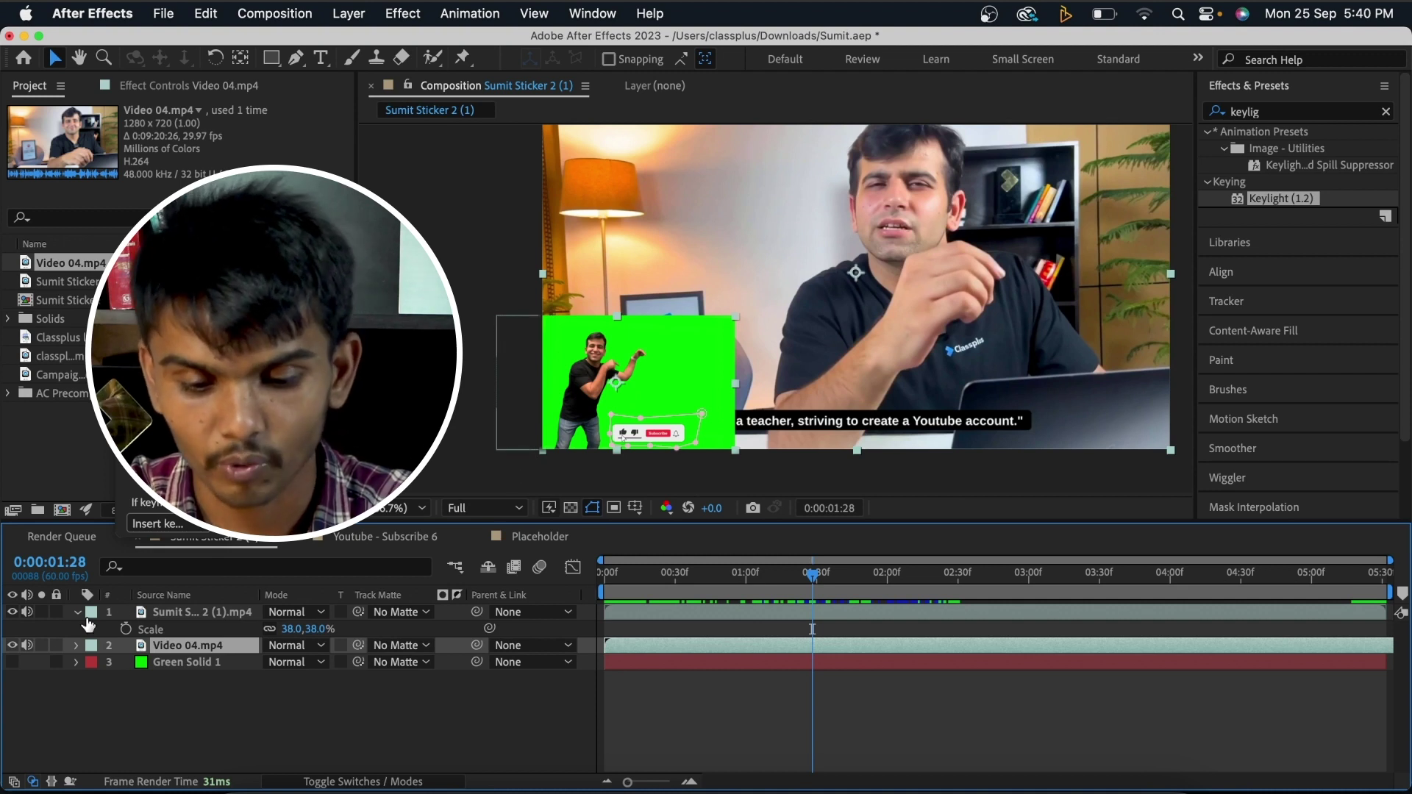
# Disable the Keylight effect on the sticker layer and deselect the layer
pyautogui.press('super+Up')
pyautogui.press('super+Down')
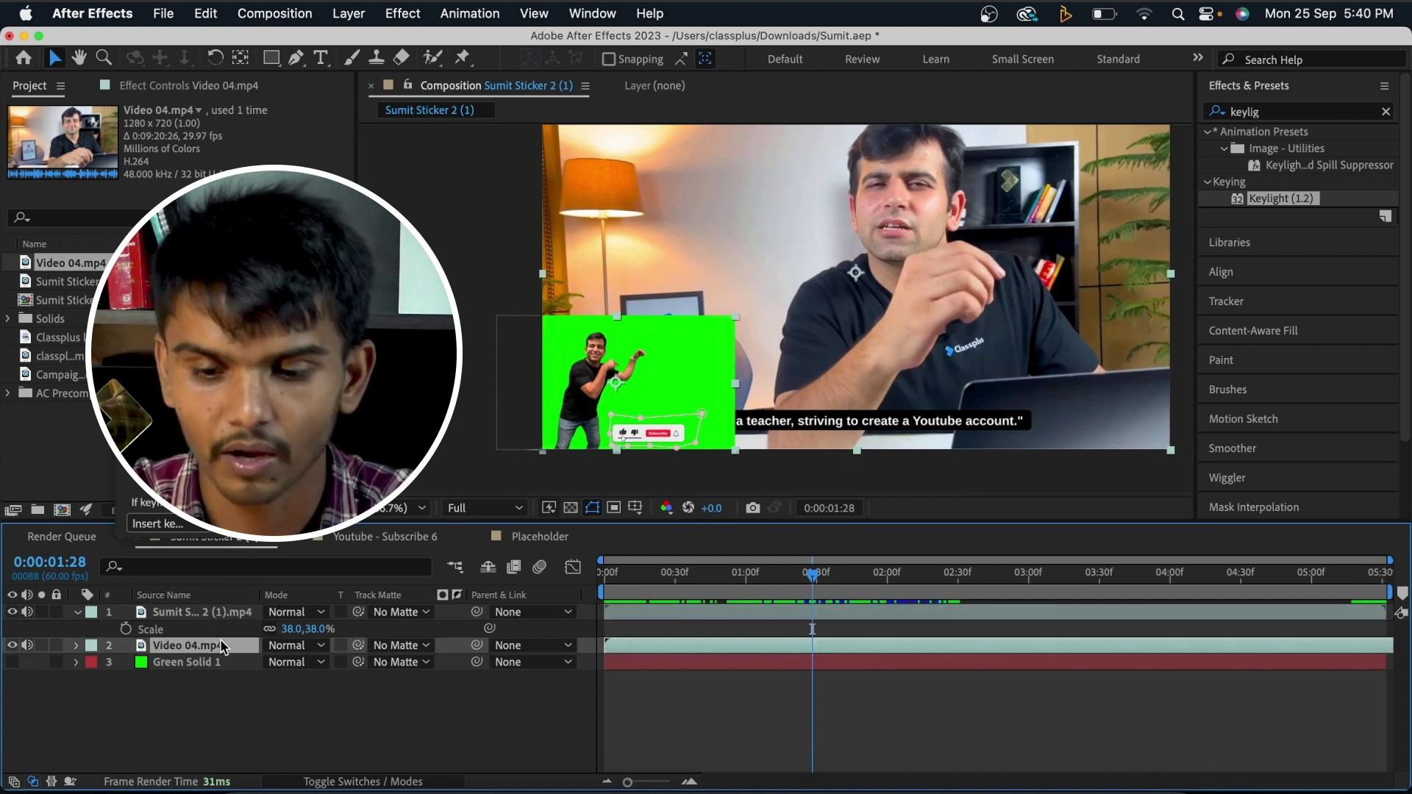
pyautogui.press('super+Up')
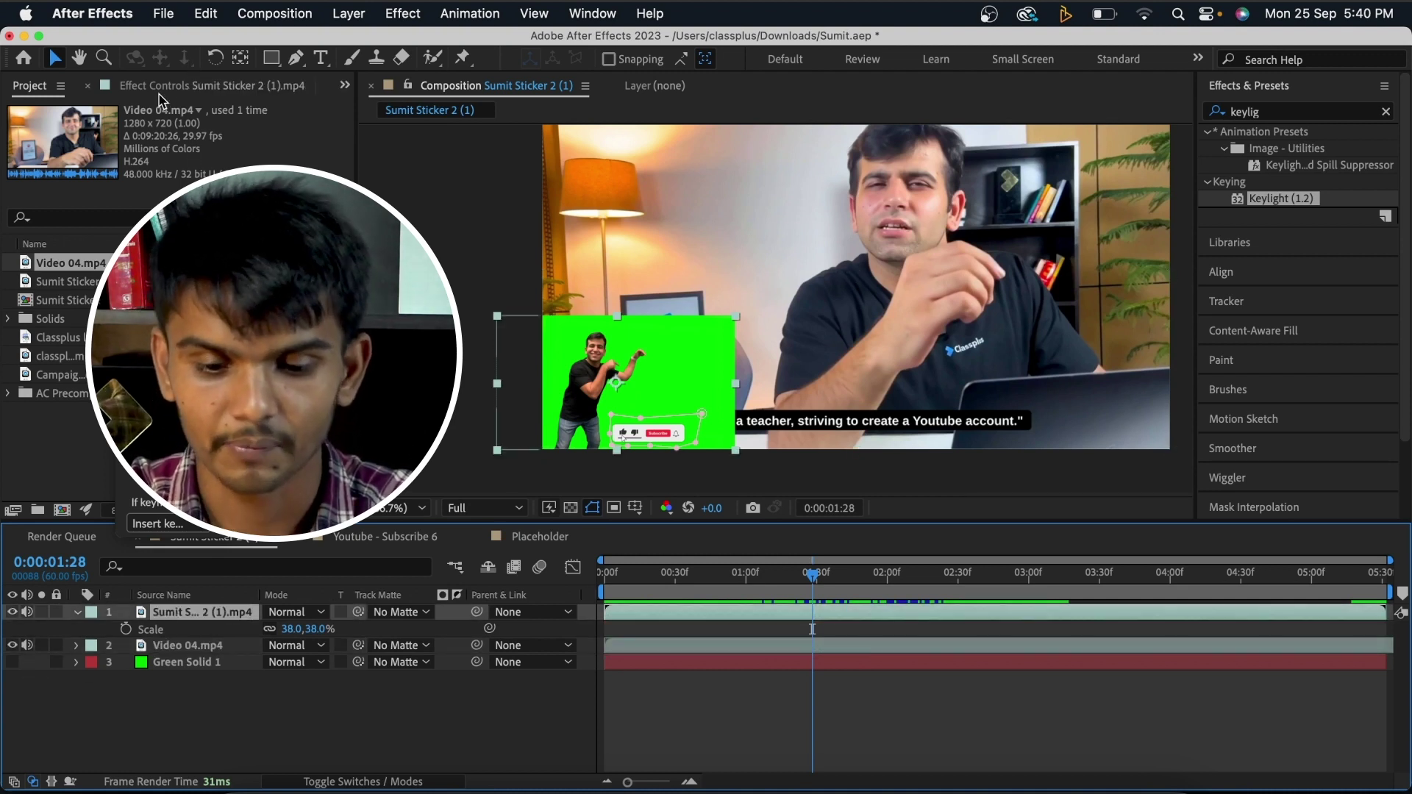
pyautogui.press('F3')
pyautogui.click(25, 126)
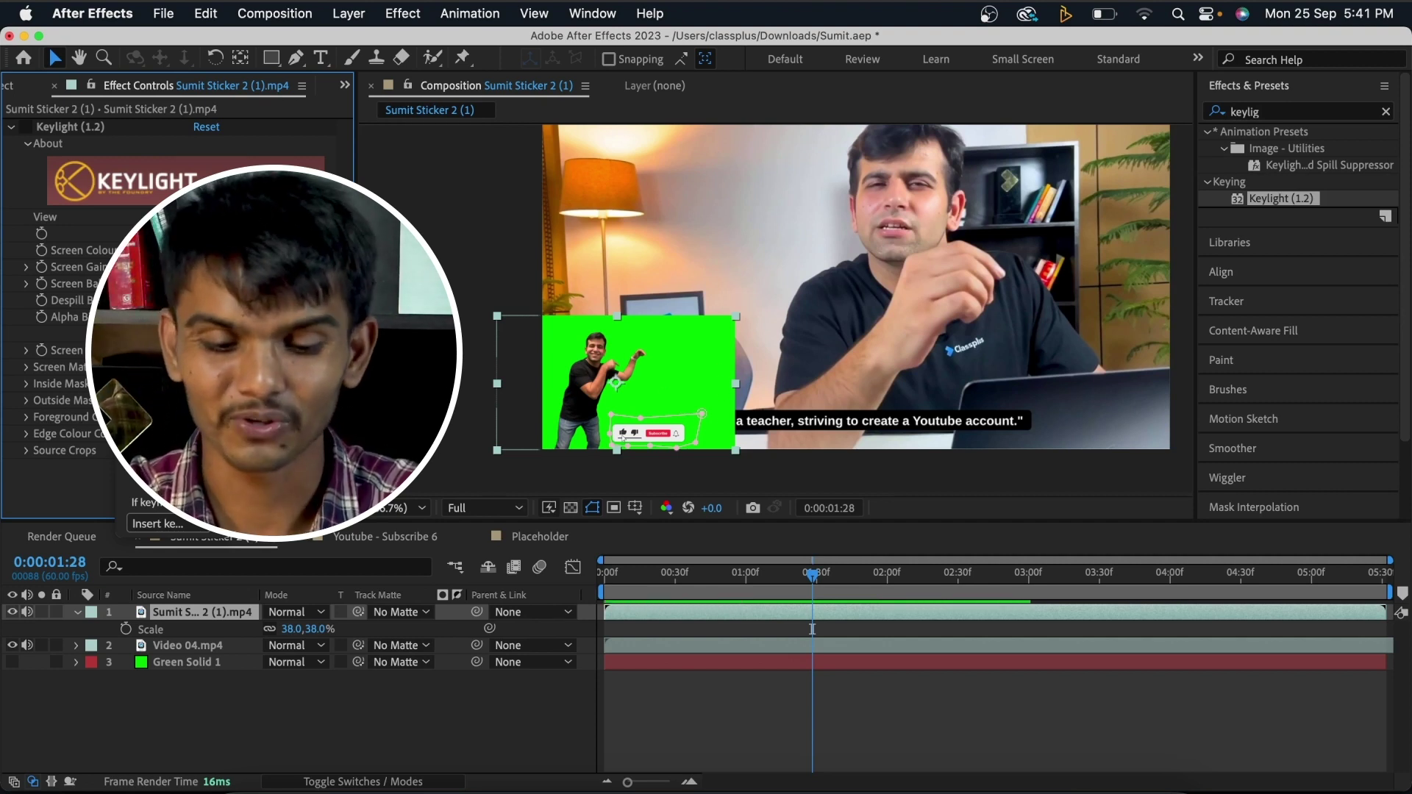
pyautogui.click(84, 624)
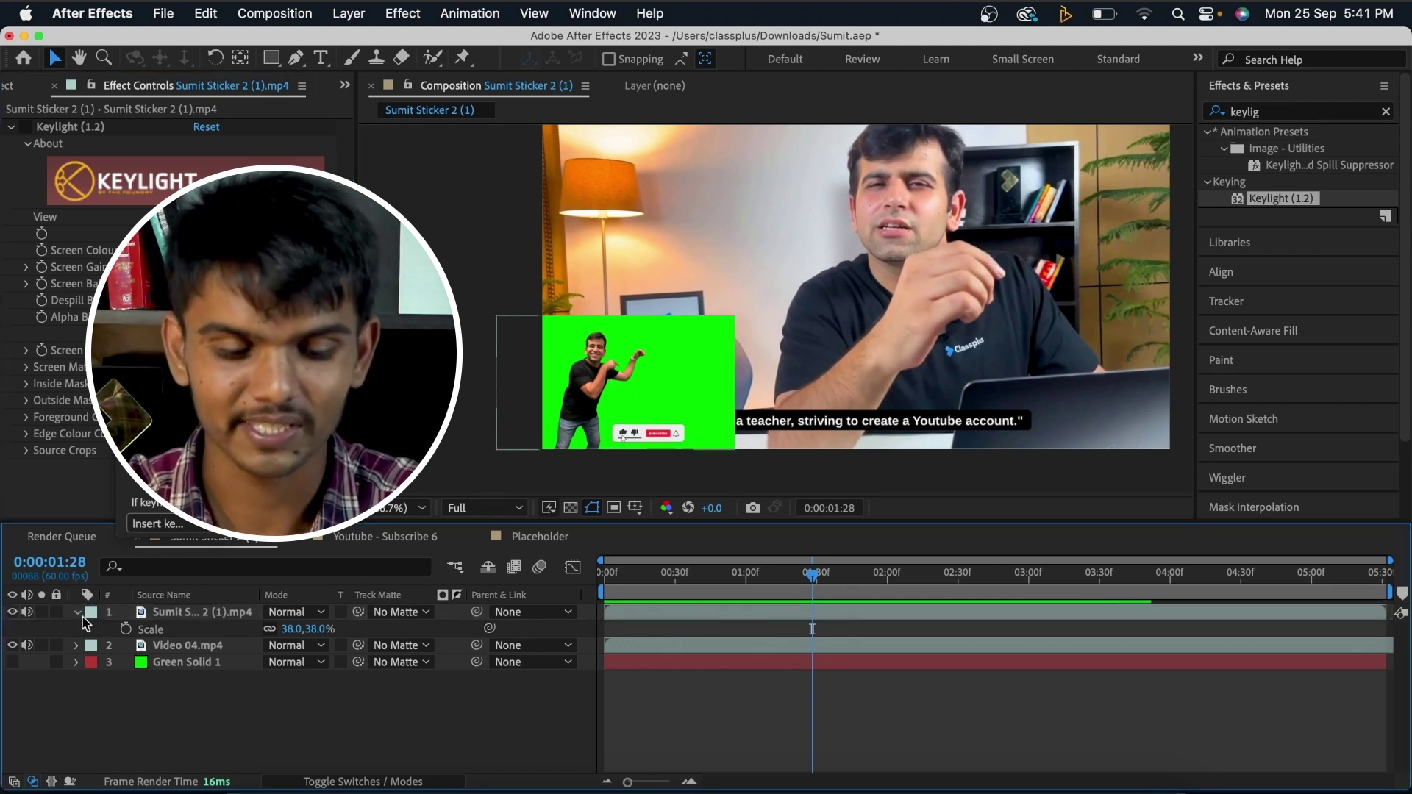